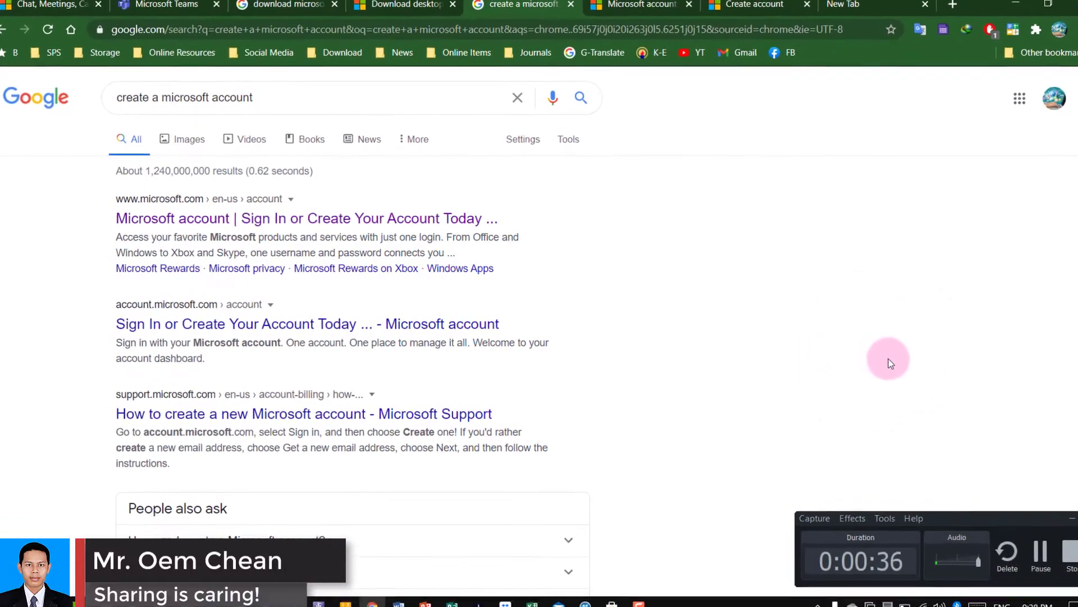
Switch from the Google results to the Microsoft Create account sign-up tab.
left_click(168, 6)
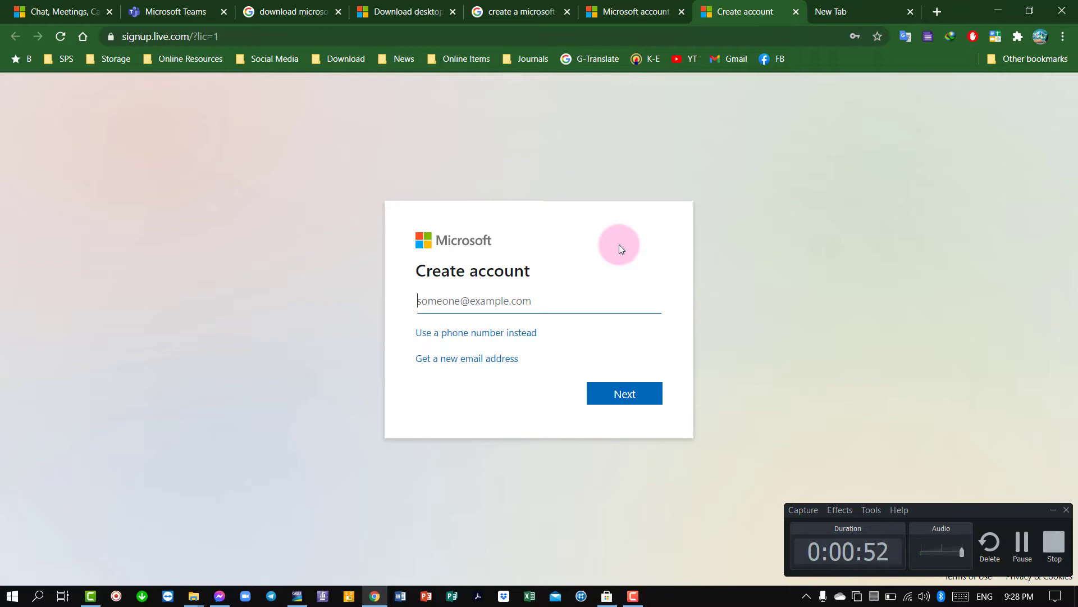
Restore and minimise Microsoft Store, start a blank Excel workbook, check its account, then minimise it.
left_click(607, 595)
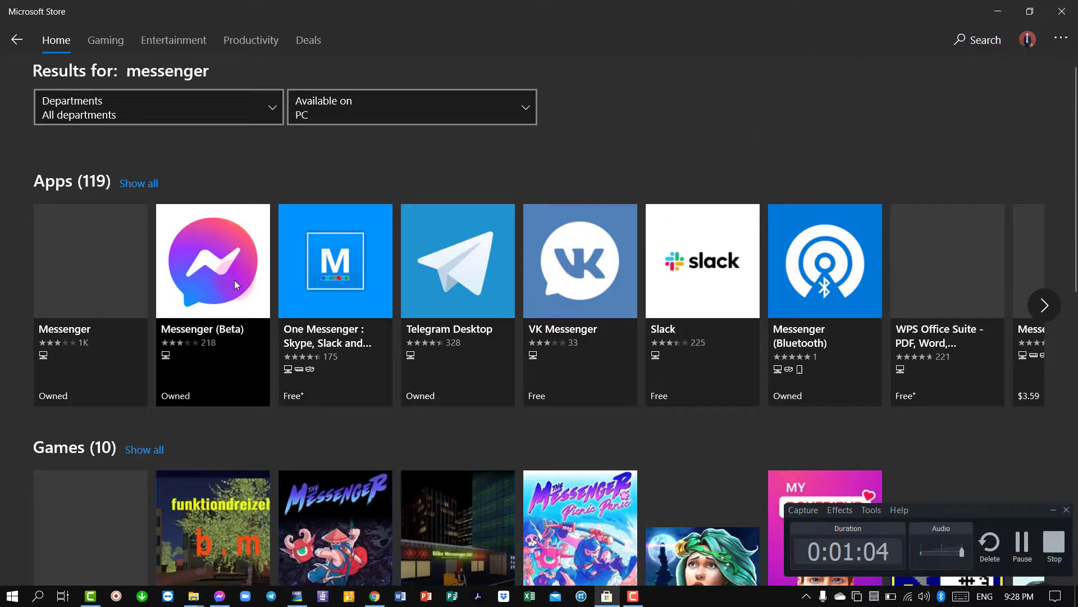
left_click(999, 11)
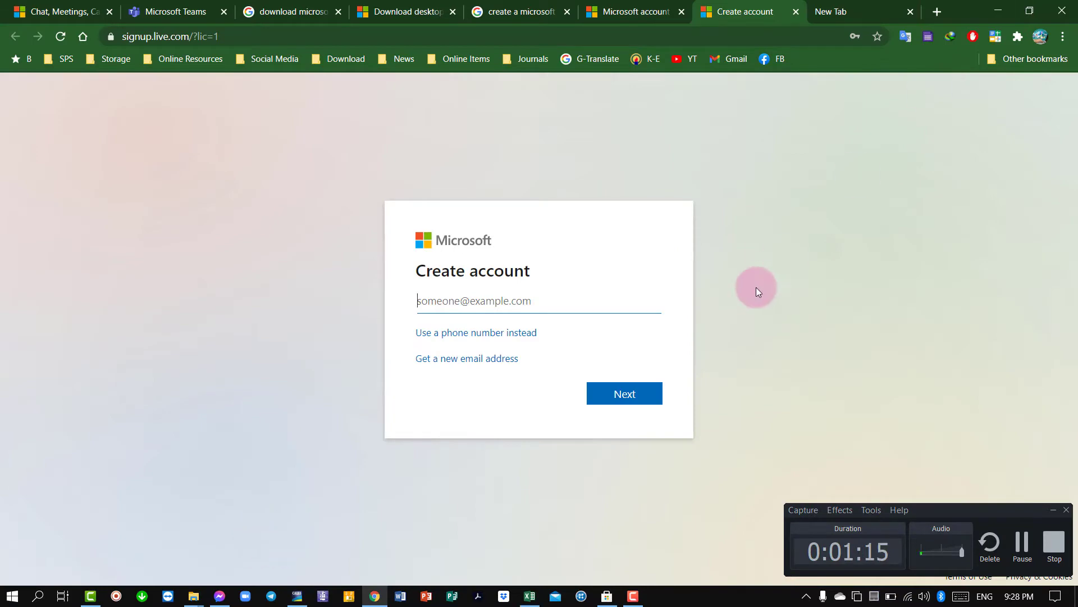
left_click(530, 596)
left_click(420, 156)
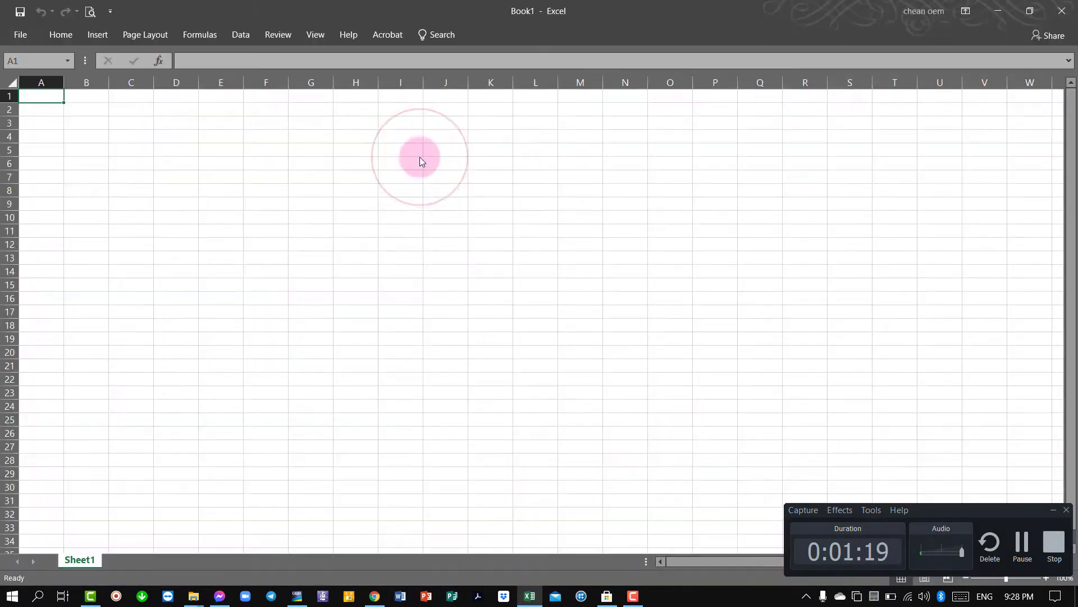
left_click(922, 12)
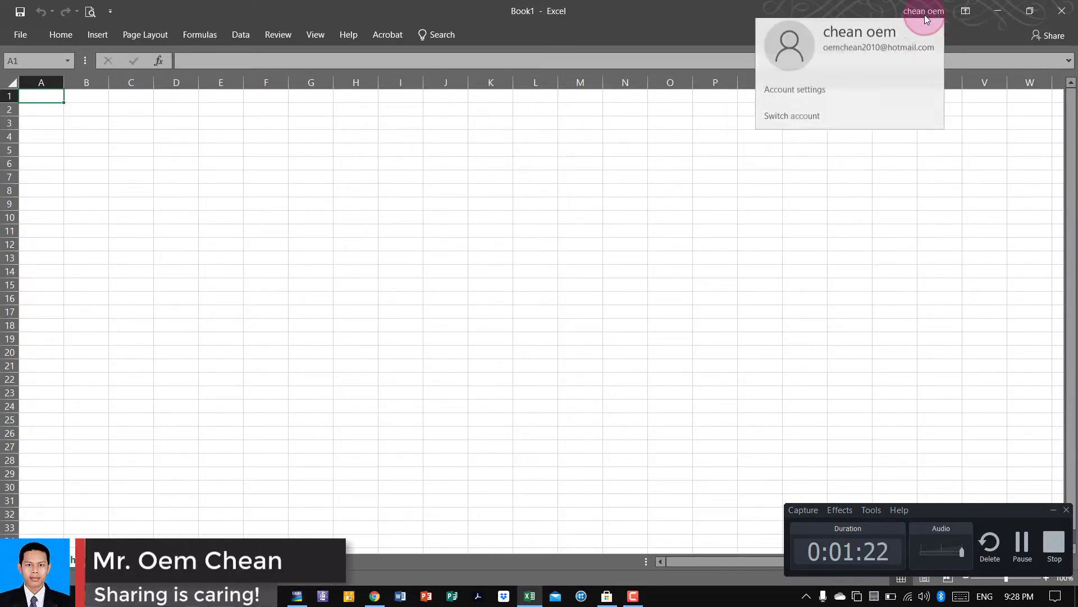
left_click(998, 12)
left_click(1000, 12)
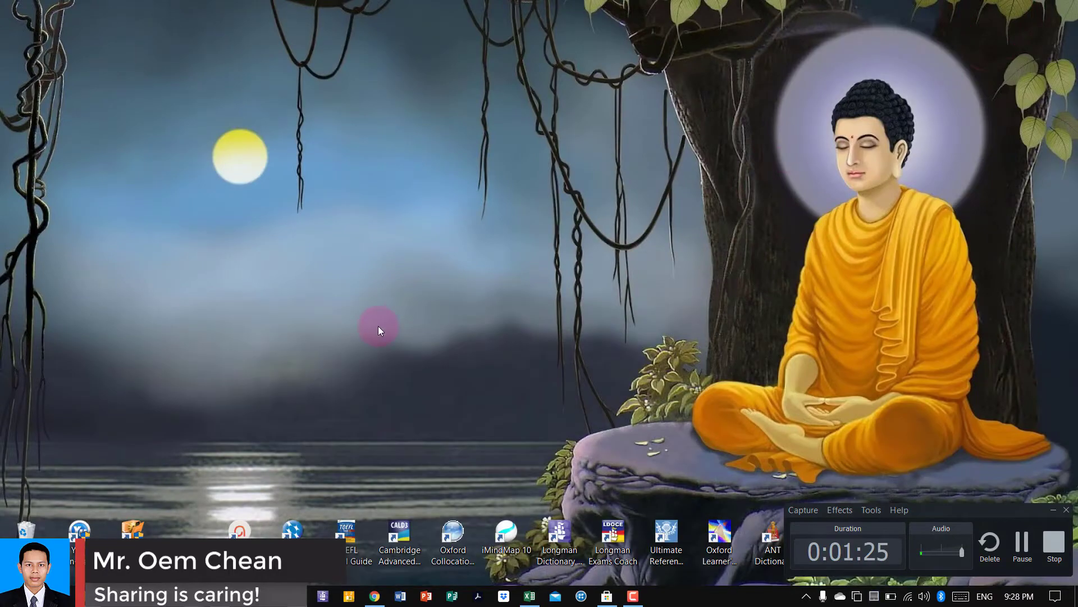
key("super+e")
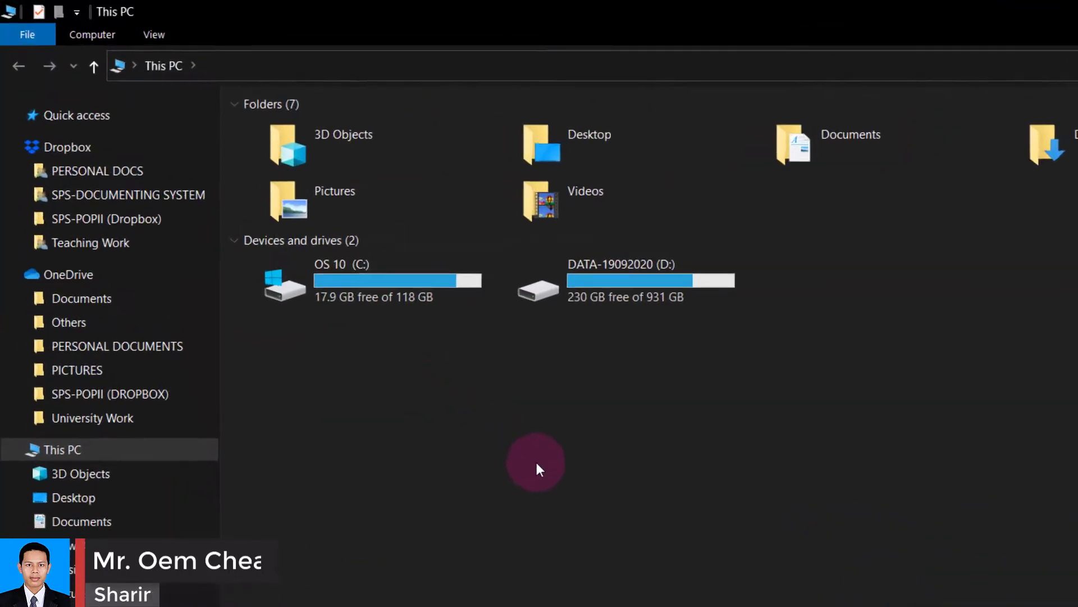
left_click(113, 345)
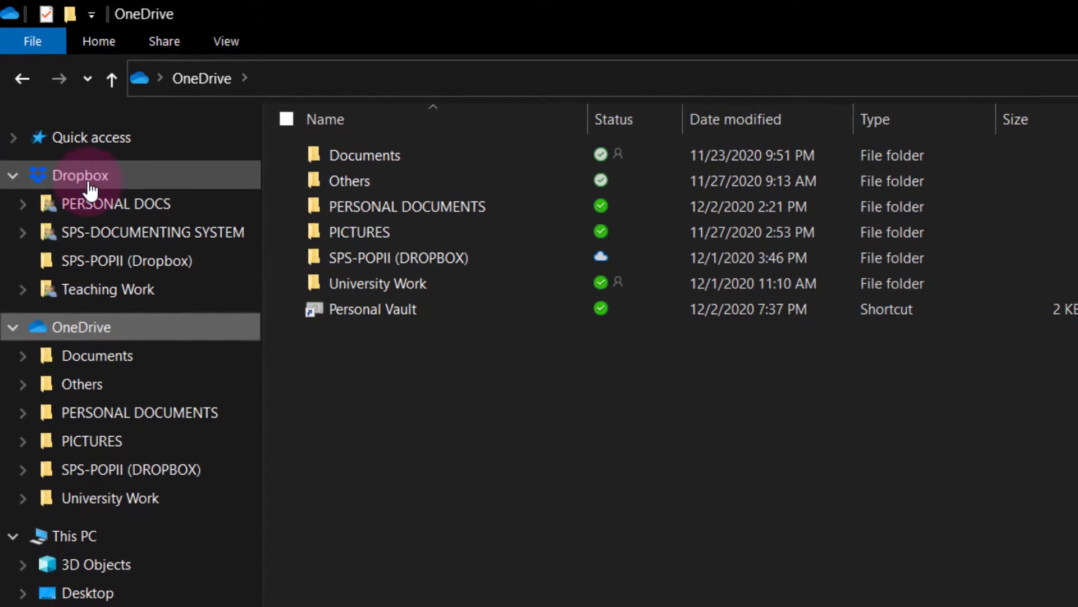
left_click(88, 182)
left_click(78, 327)
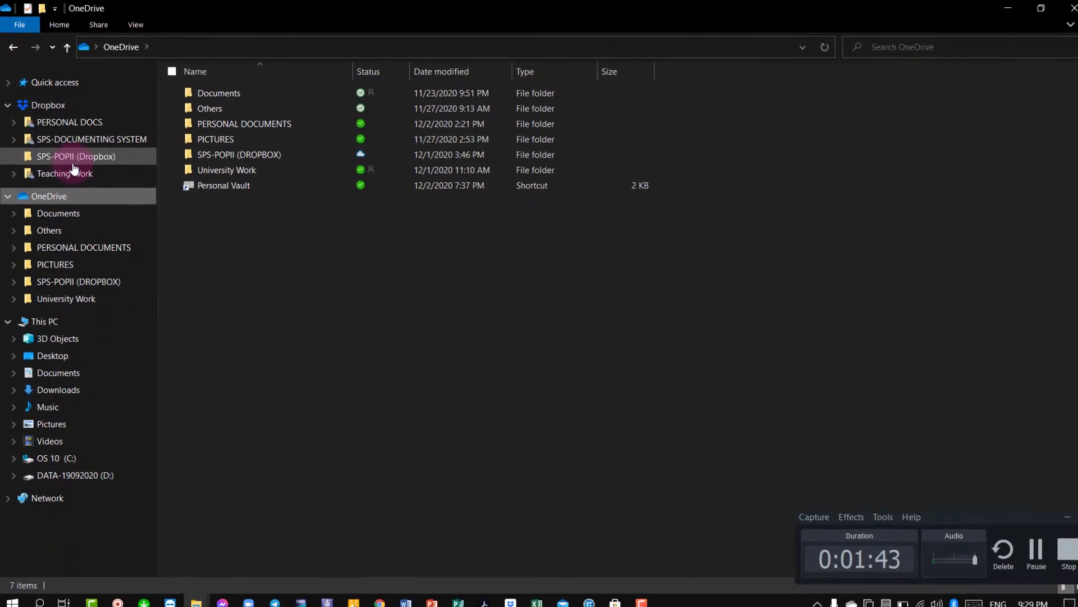
left_click(998, 7)
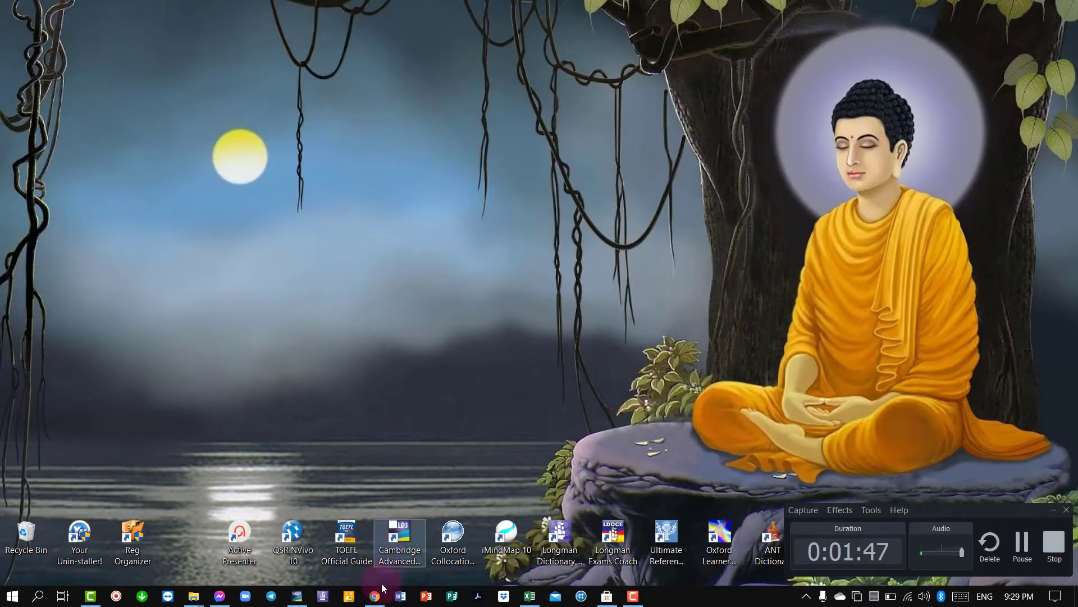
Restore Chrome, look over the Teams tabs, and return to the Create account page.
left_click(383, 593)
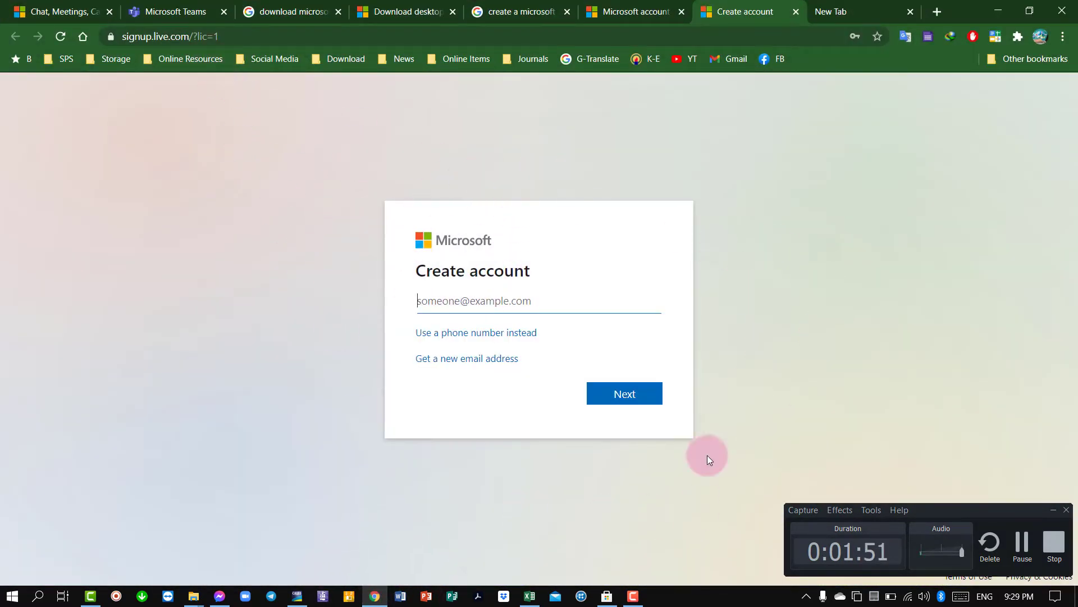
left_click(169, 10)
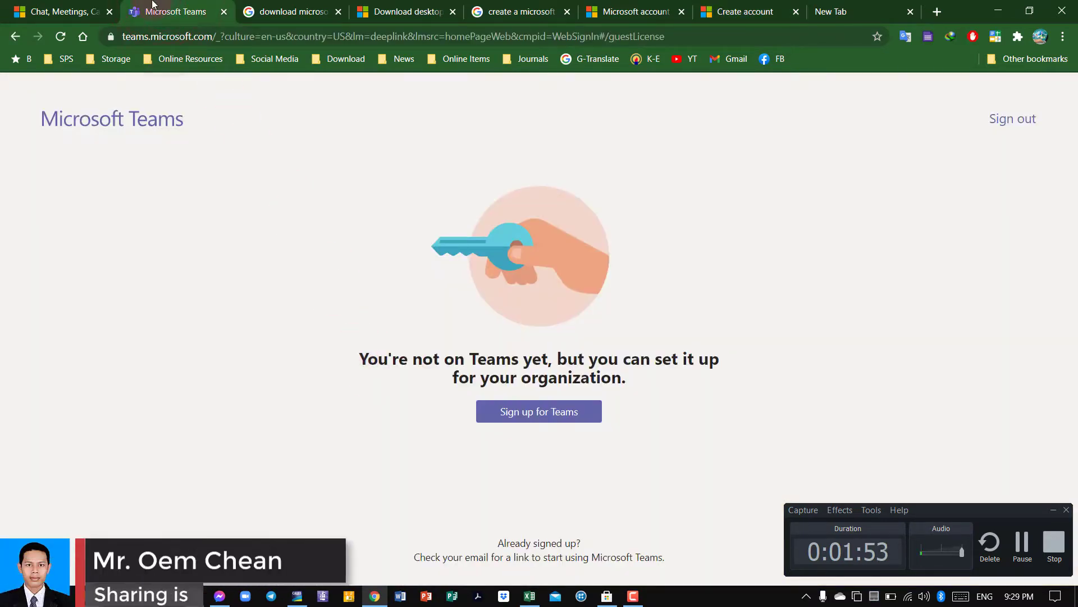
left_click(58, 9)
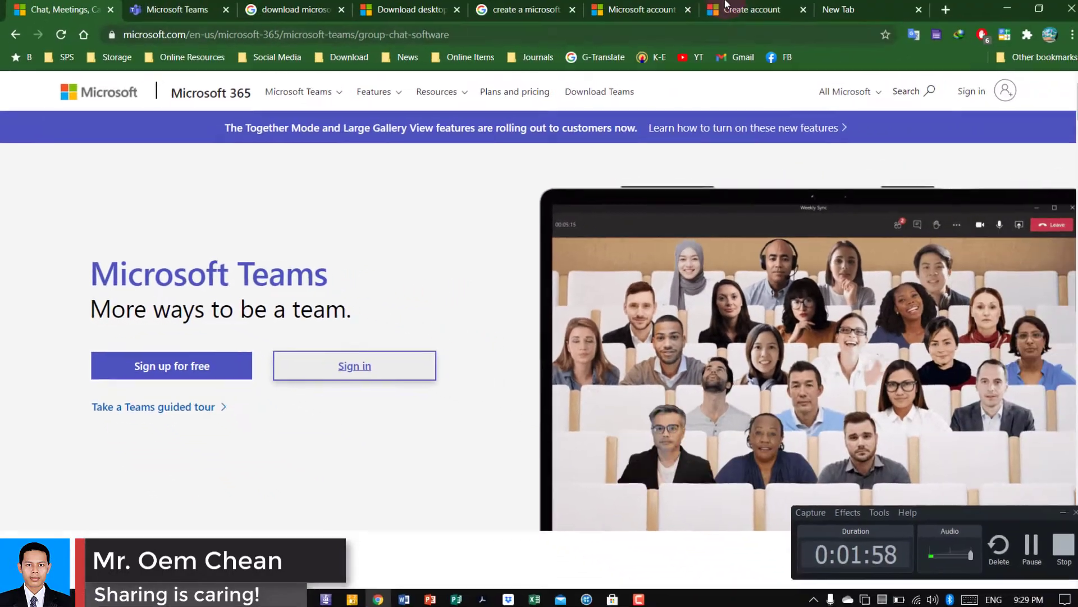
left_click(726, 9)
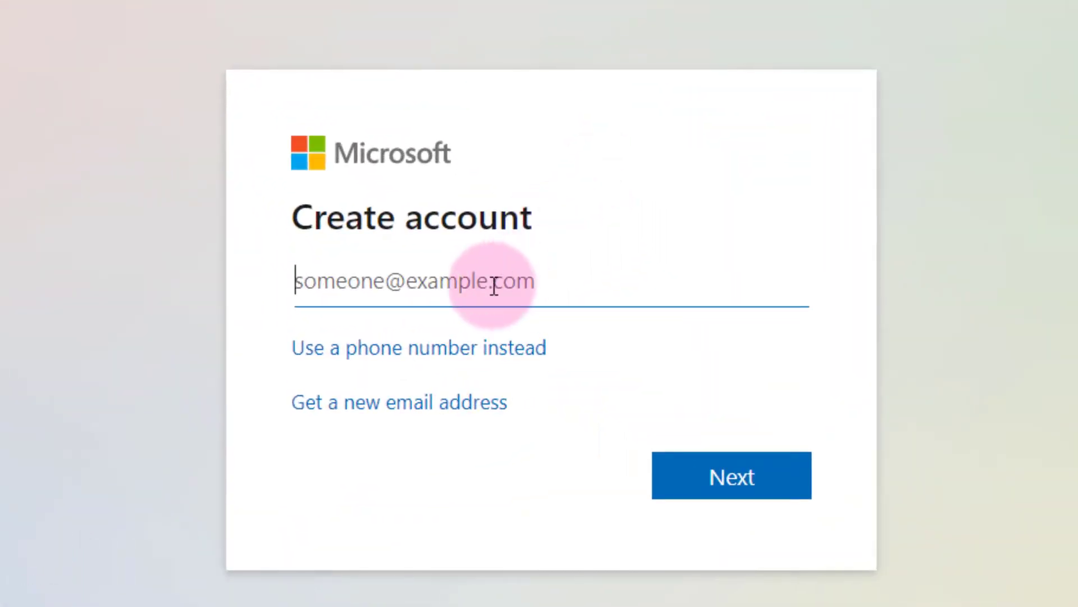
left_click(546, 13)
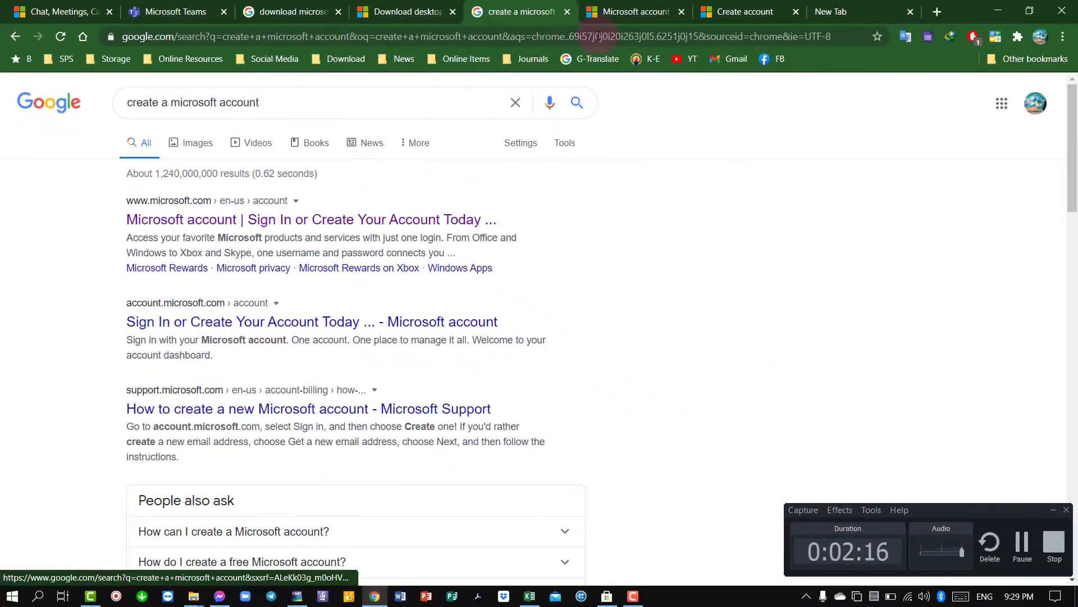
left_click(624, 12)
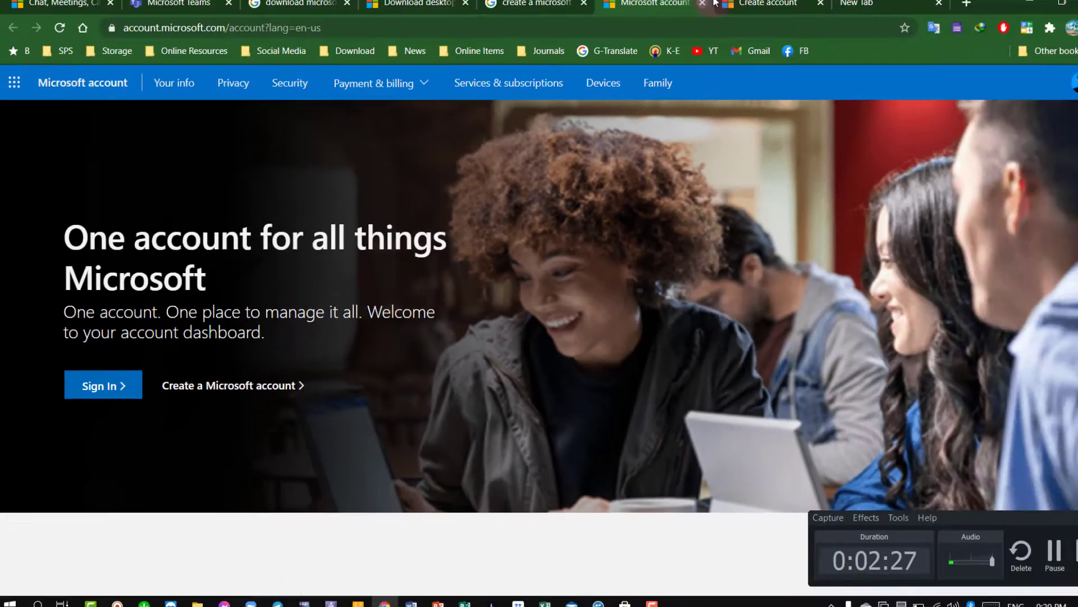
left_click(717, 8)
Type the new account's username into the email field.
left_click(455, 300)
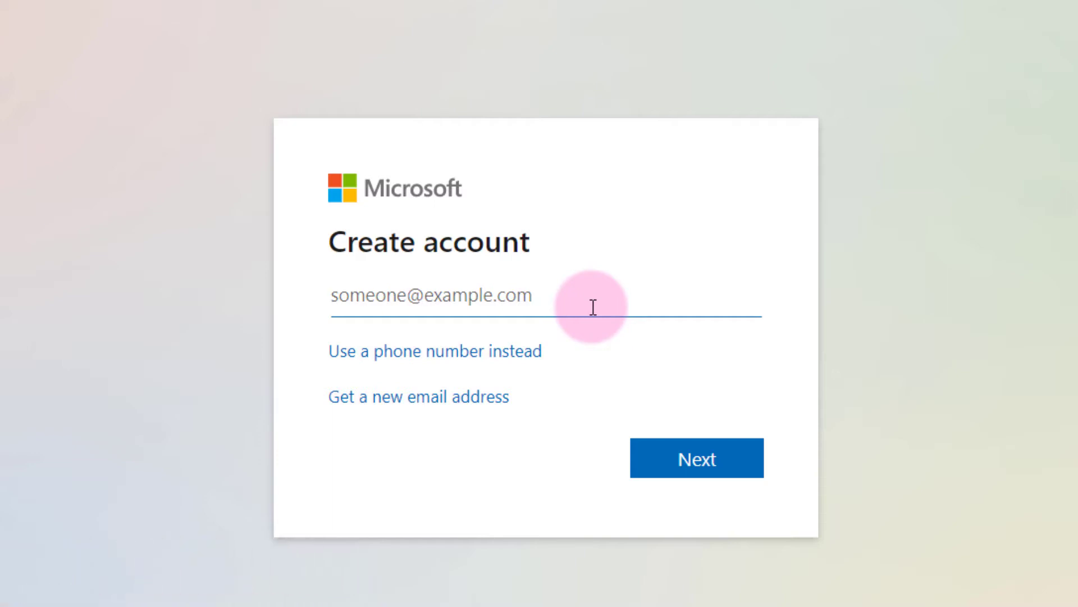
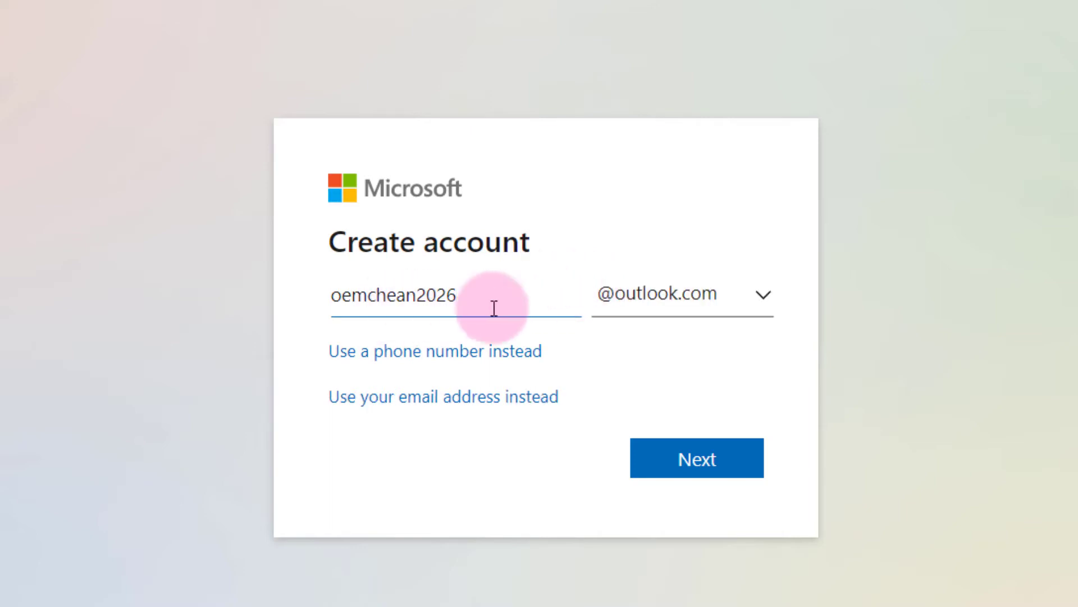
left_click(714, 302)
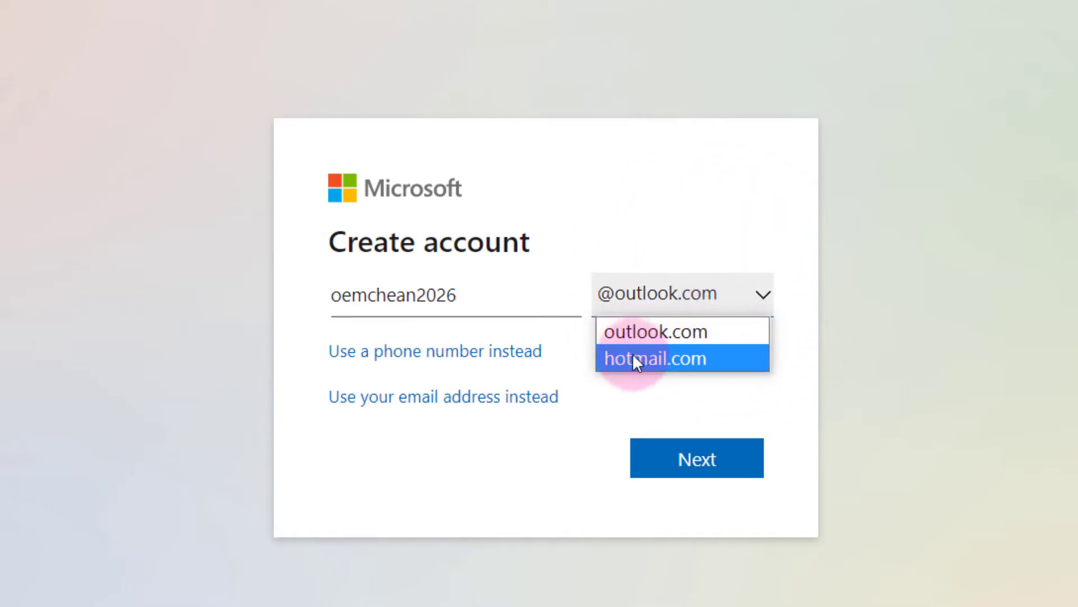
left_click(674, 359)
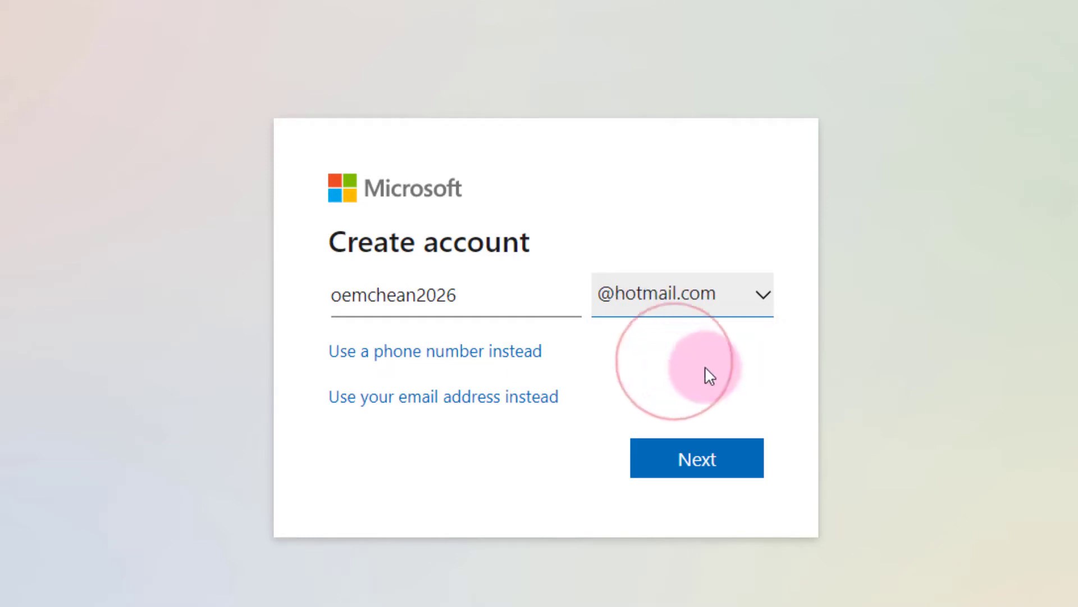
left_click(720, 466)
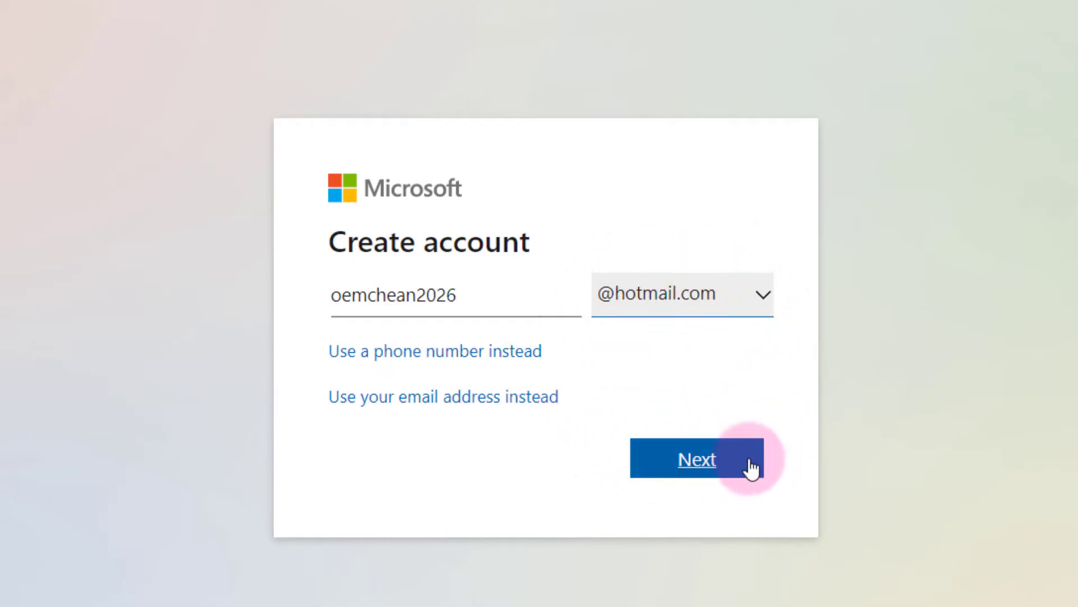
Continue to the password step, enter a password, and opt in to Microsoft tips and offers.
left_click(720, 457)
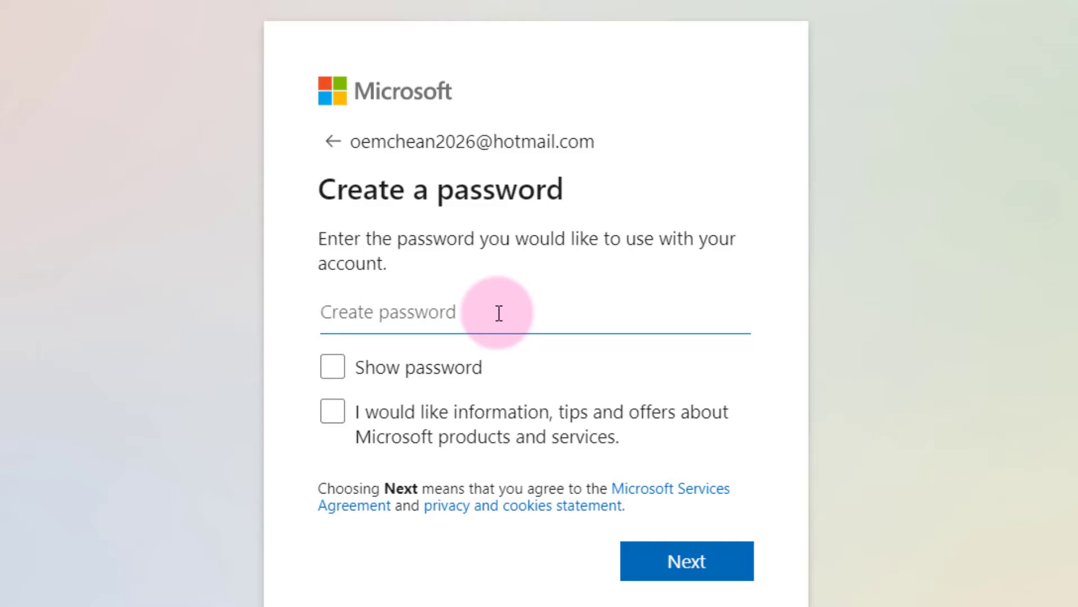
key("Caps_Lock")
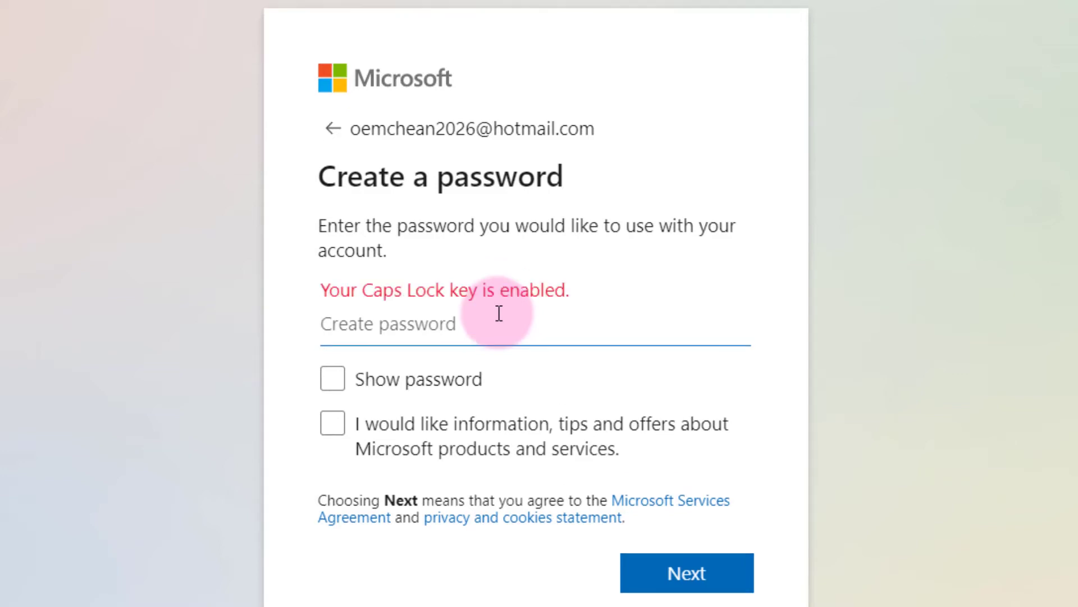
type("••")
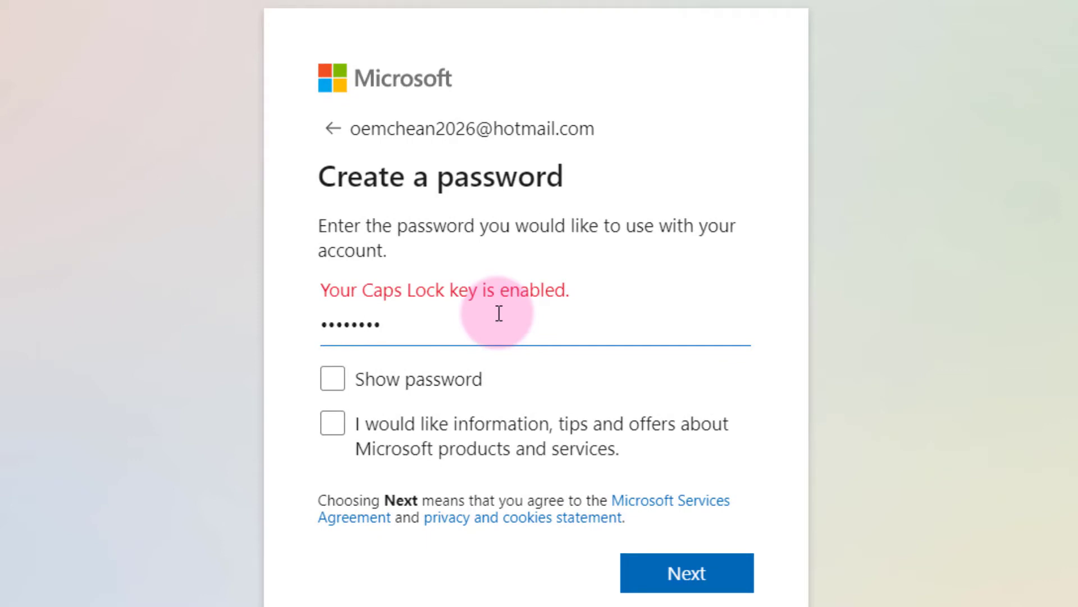
key("Caps_Lock")
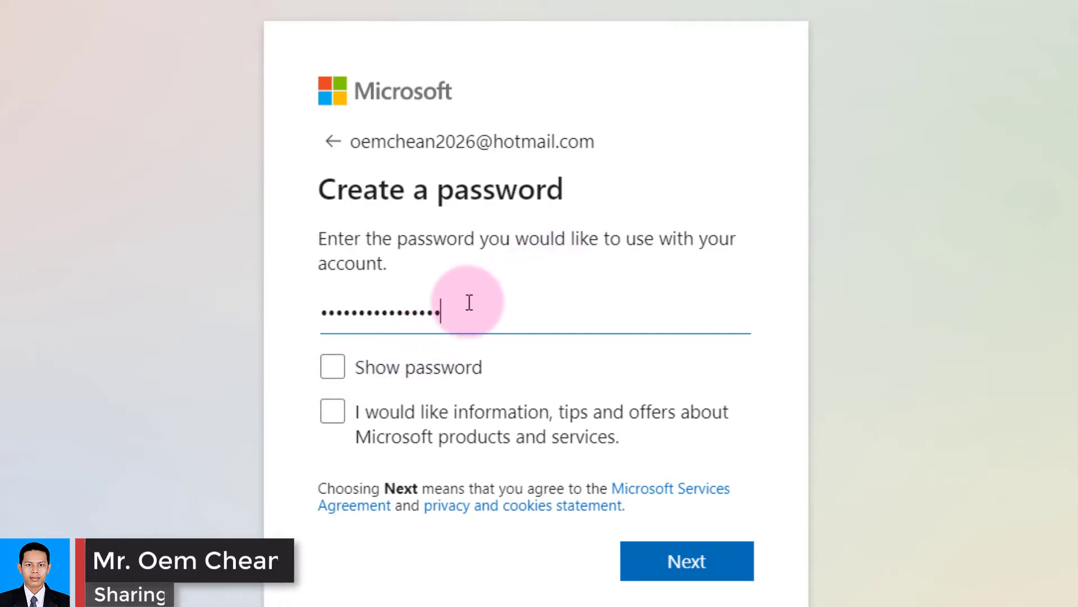
left_click(333, 412)
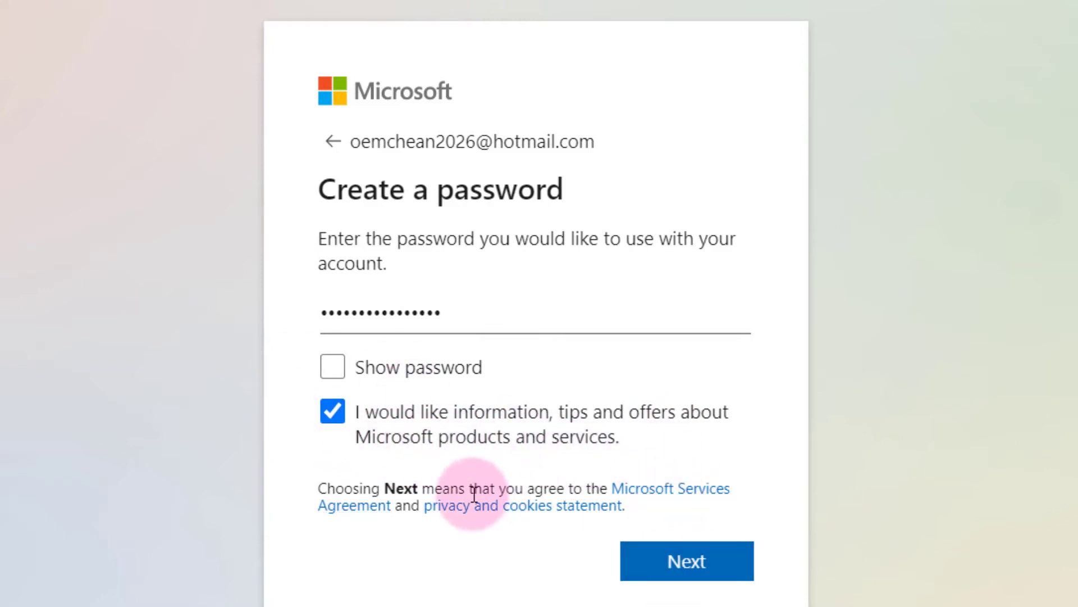
Submit the password and enter the account holder's first name, moving to the surname field.
left_click(696, 577)
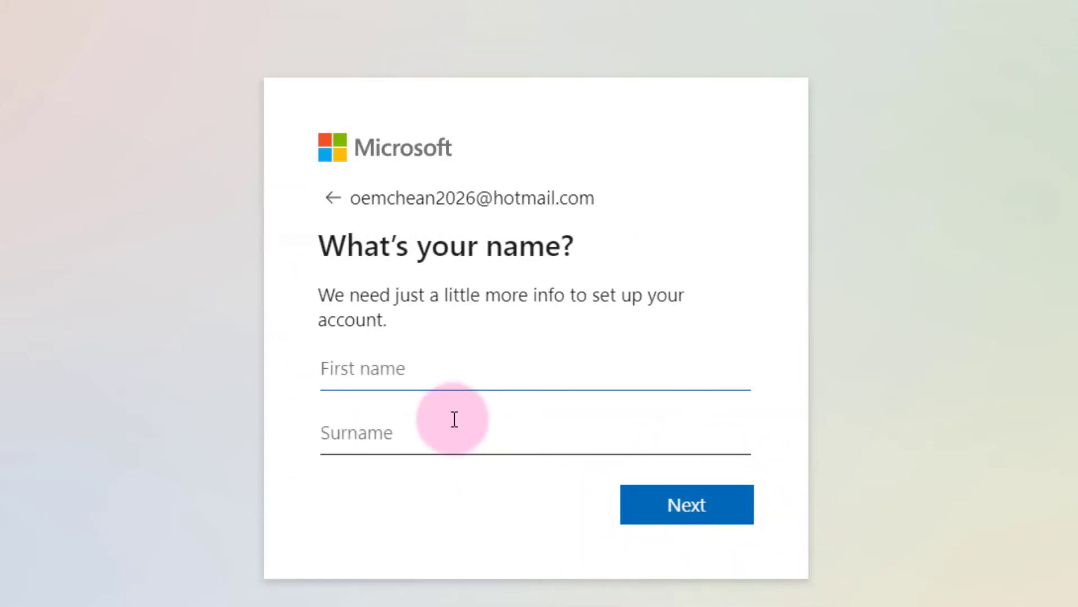
left_click(388, 365)
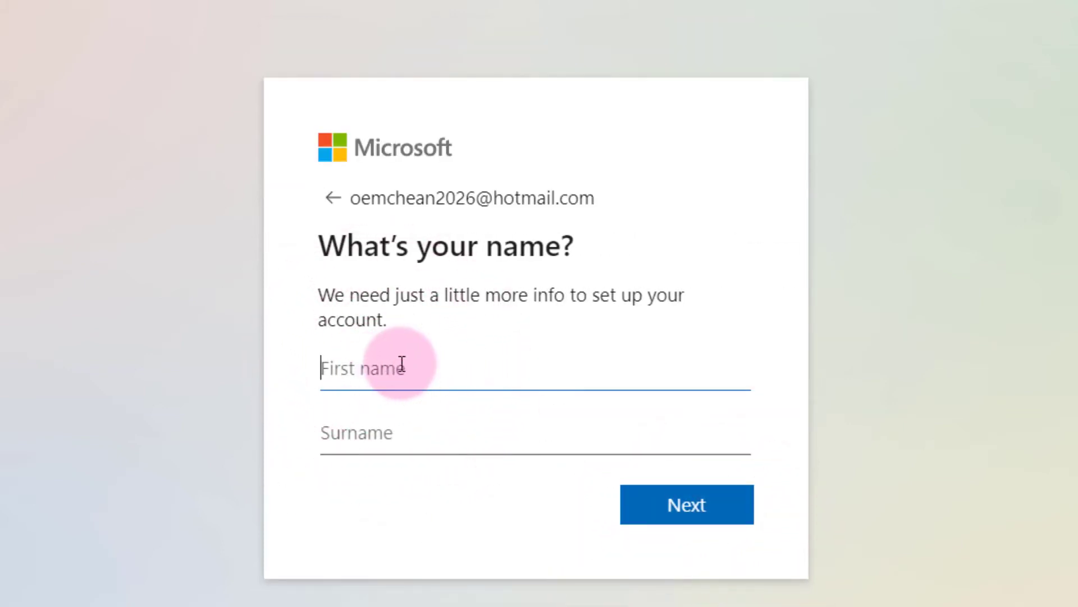
type("Chean")
key("Tab")
Enter the surname, continue, and search the country list among the C entries for Cambodia.
type("O")
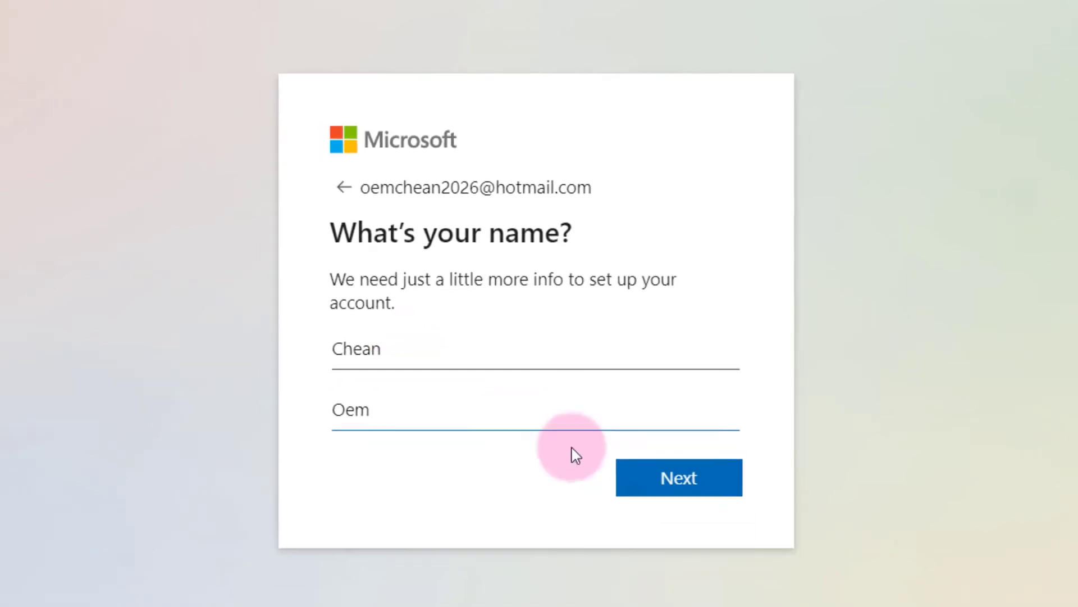
left_click(704, 497)
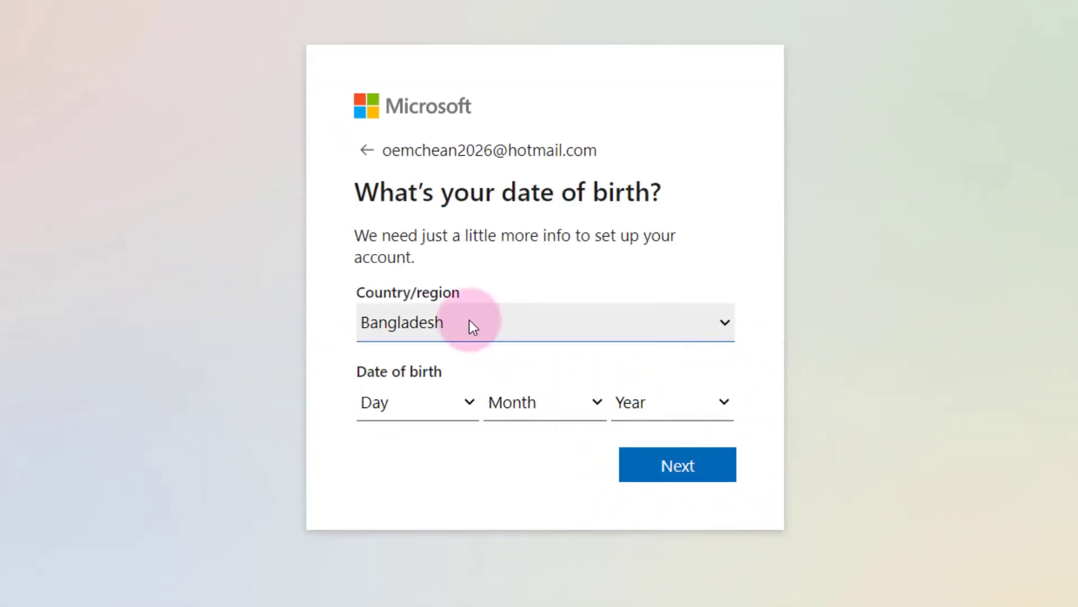
left_click(453, 322)
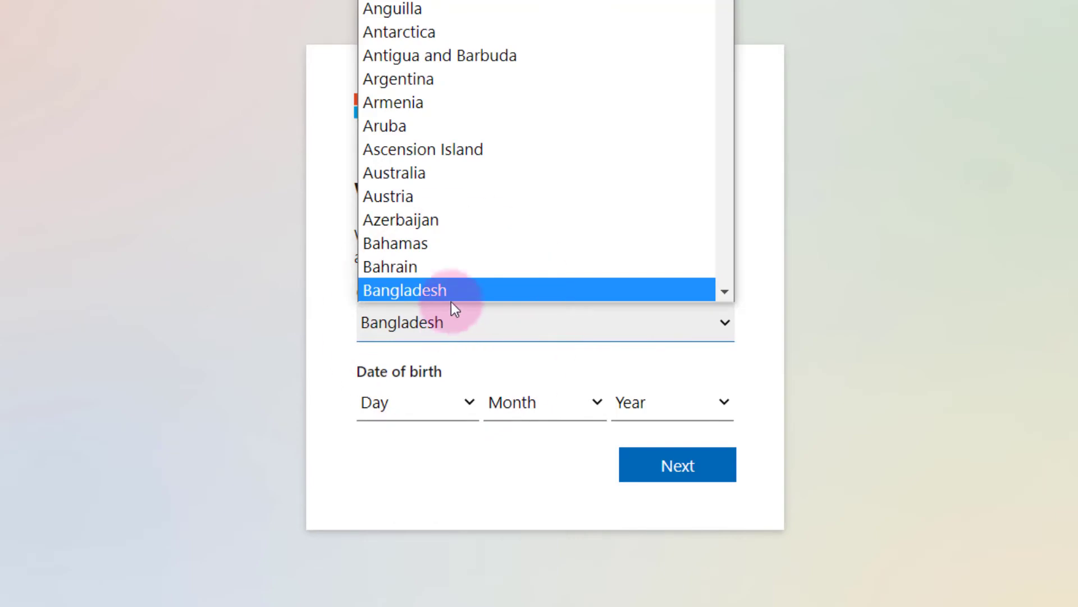
scroll(449, 296, "down", 1)
left_click(448, 288)
left_click(441, 315)
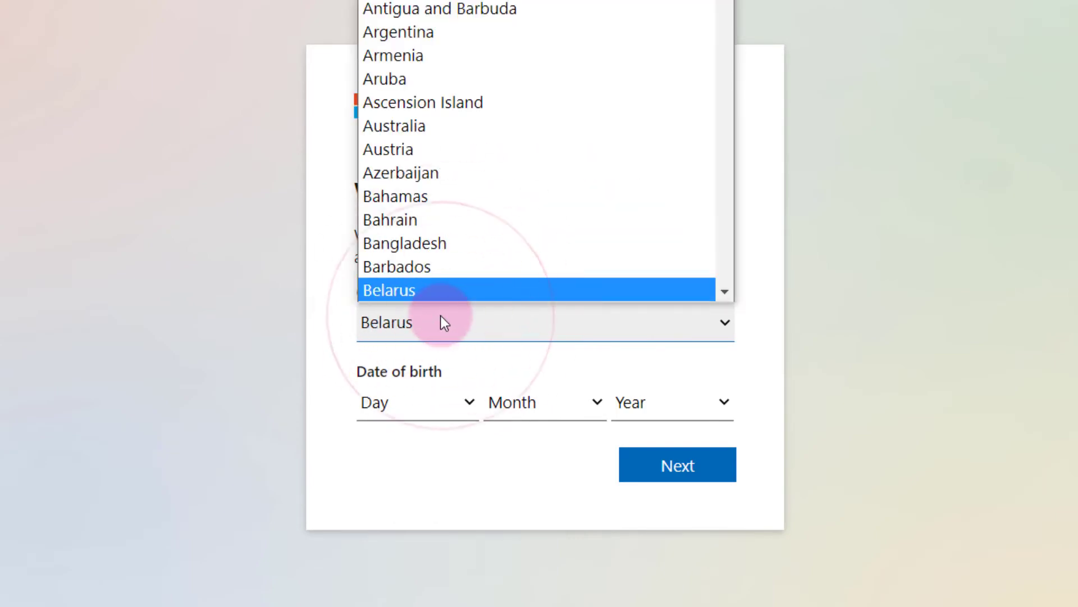
key("c")
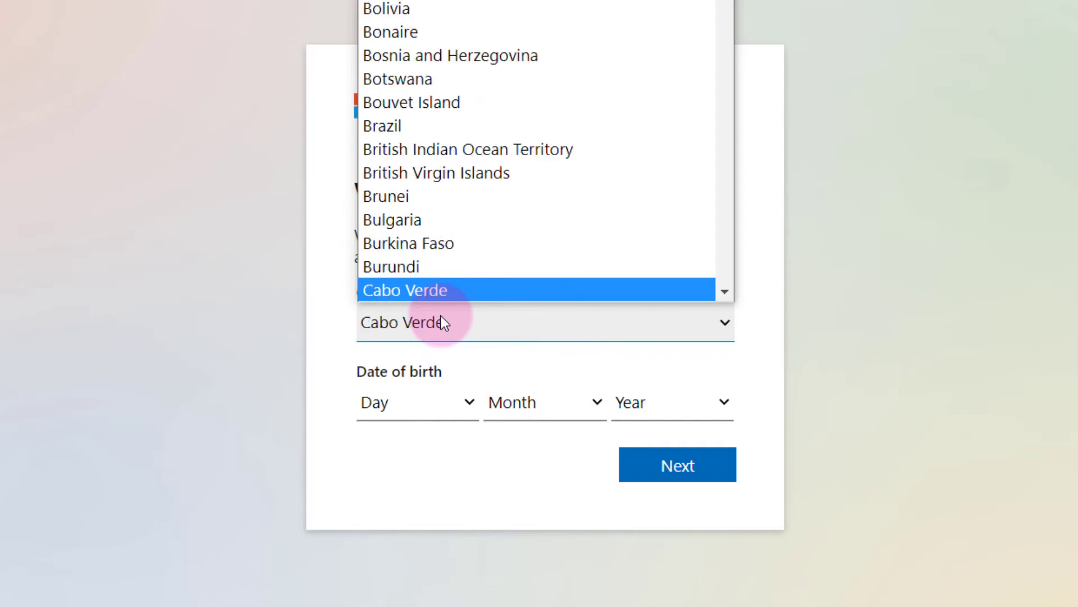
left_click_drag(441, 318, 682, 247)
scroll(544, 56, "up", 15)
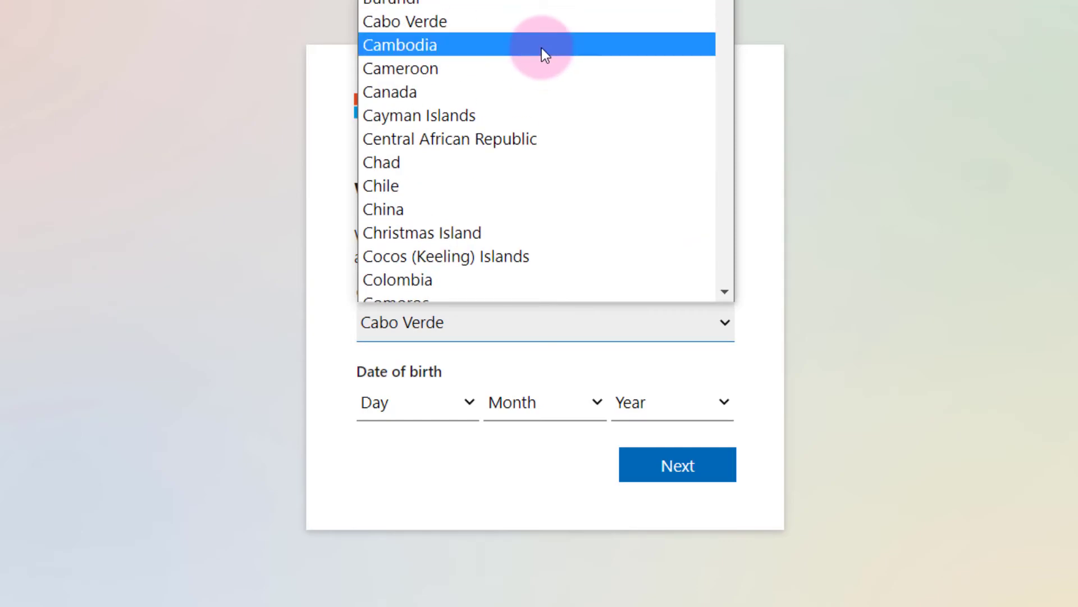
scroll(541, 51, "down", 9)
scroll(542, 50, "up", 6)
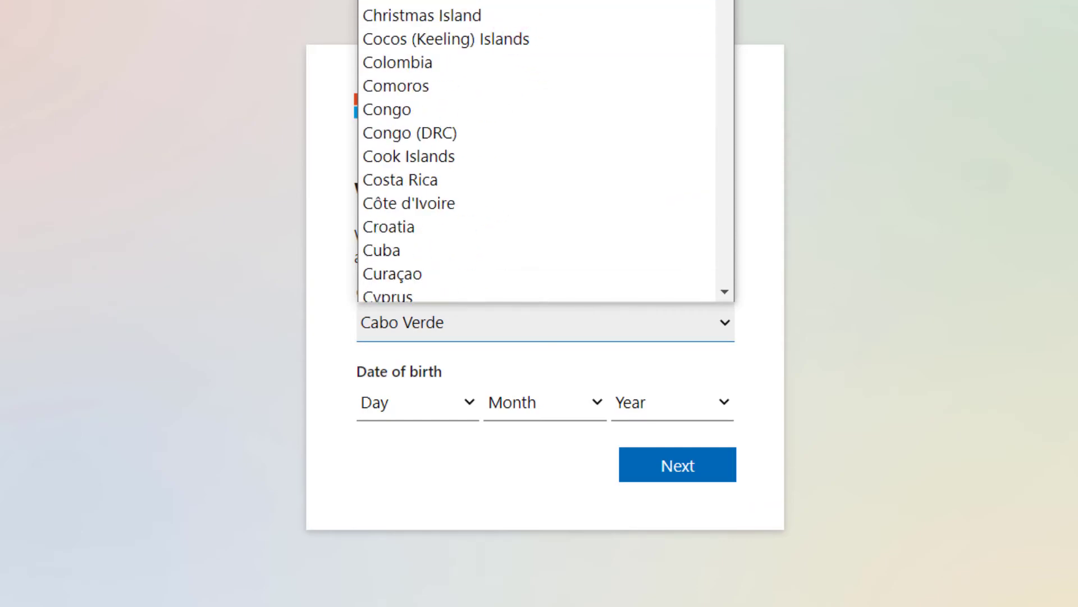
scroll(515, 5, "up", 4)
Select Cambodia as country and set the birth day to 14 and month to January.
left_click(415, 52)
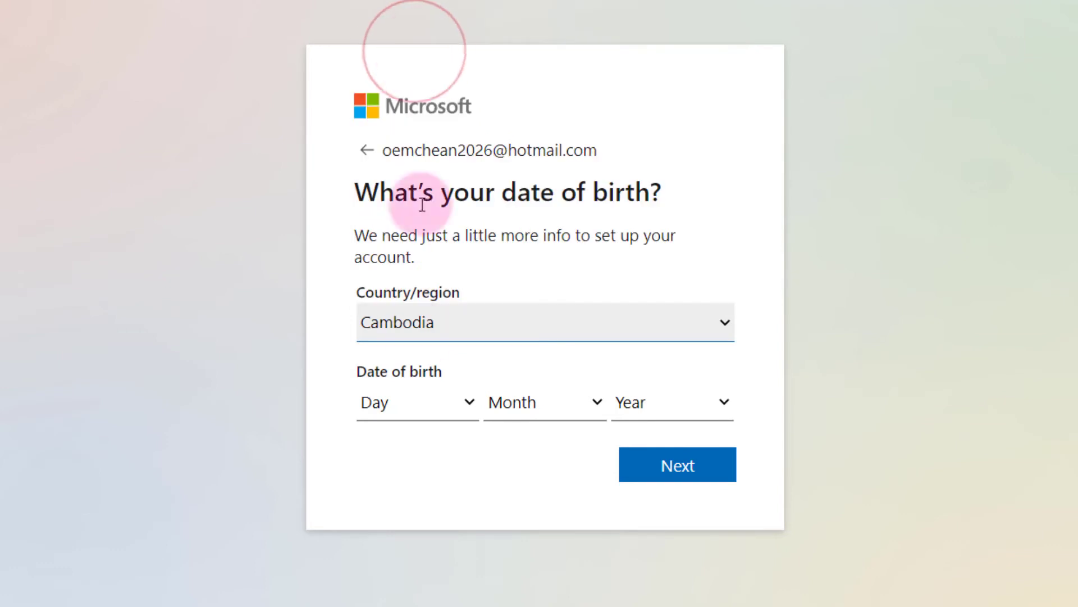
left_click(419, 401)
scroll(401, 370, "down", 1)
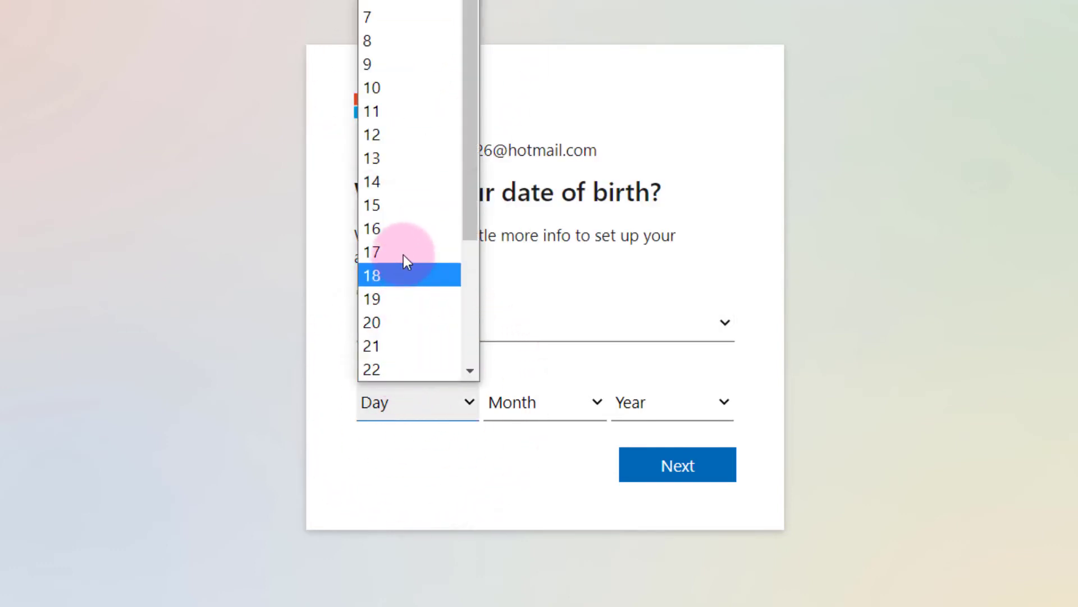
left_click(403, 181)
left_click(531, 400)
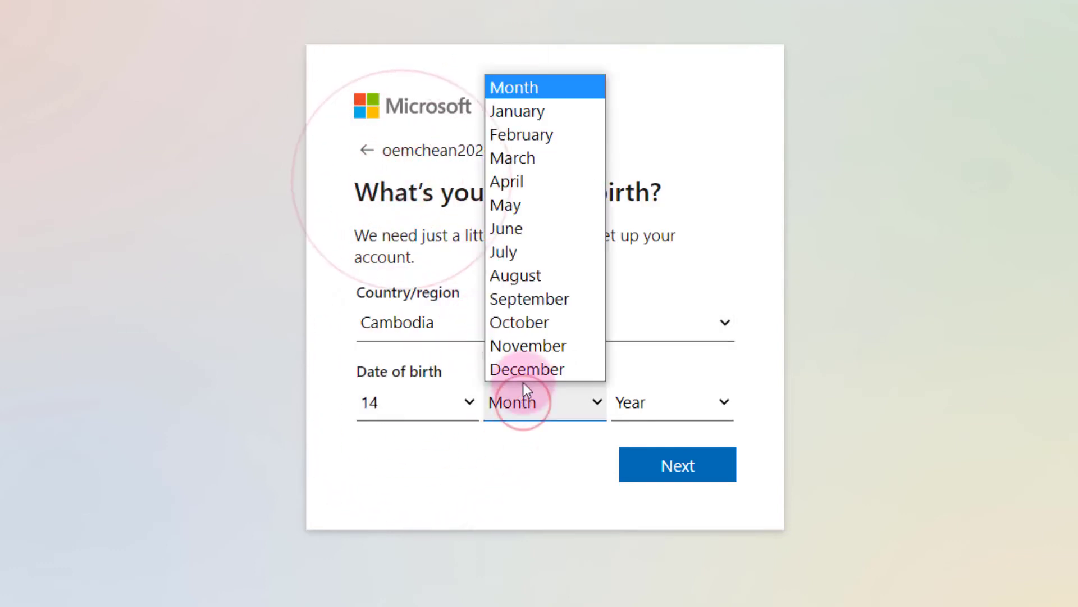
left_click(546, 111)
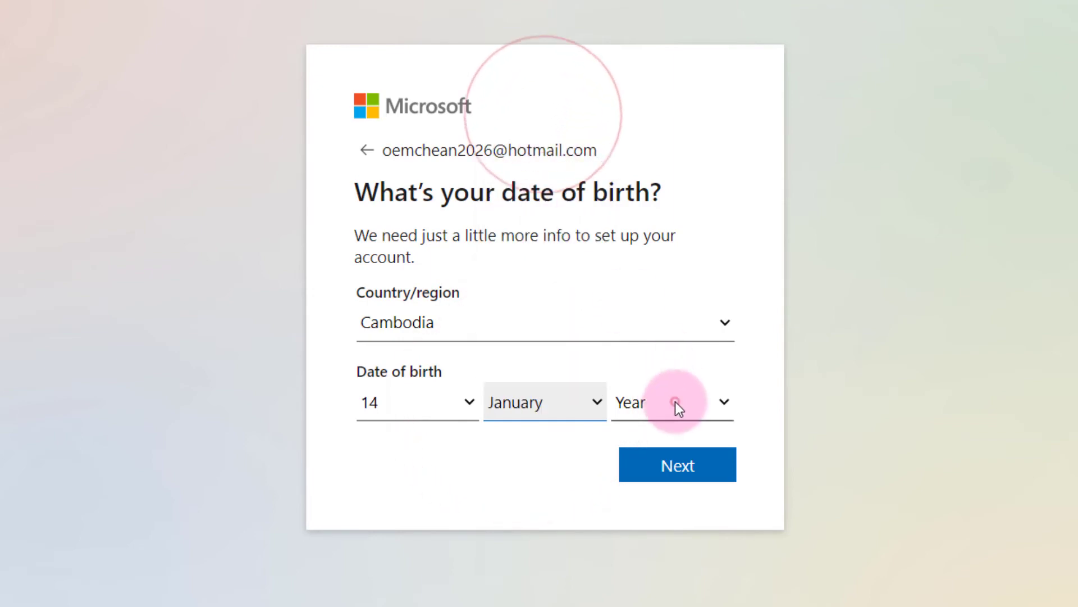
left_click(675, 403)
scroll(659, 148, "up", 1)
scroll(660, 150, "down", 20)
scroll(663, 170, "up", 9)
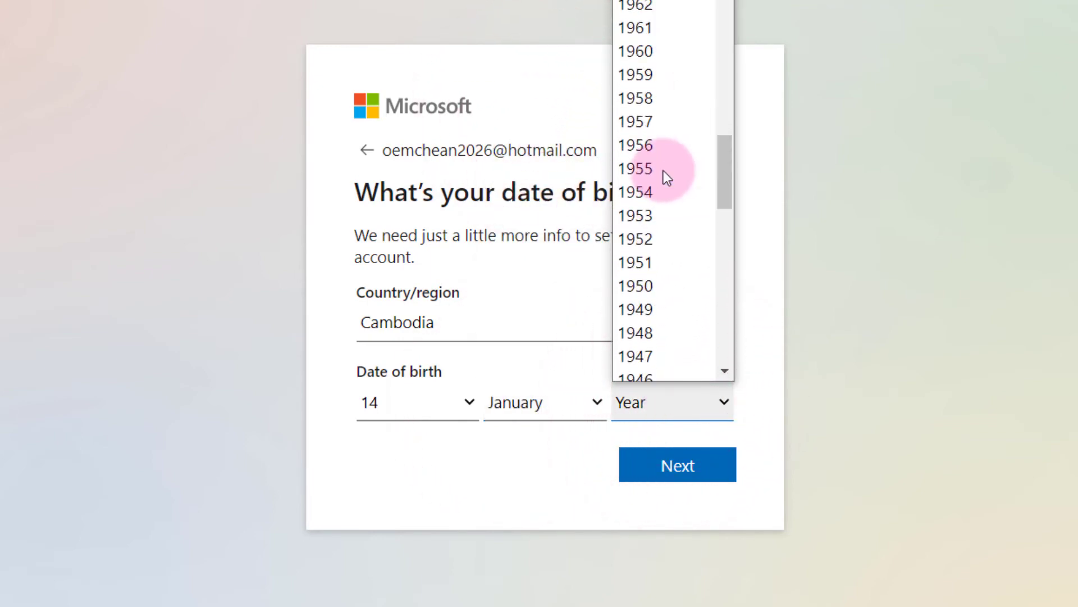
scroll(664, 75, "up", 12)
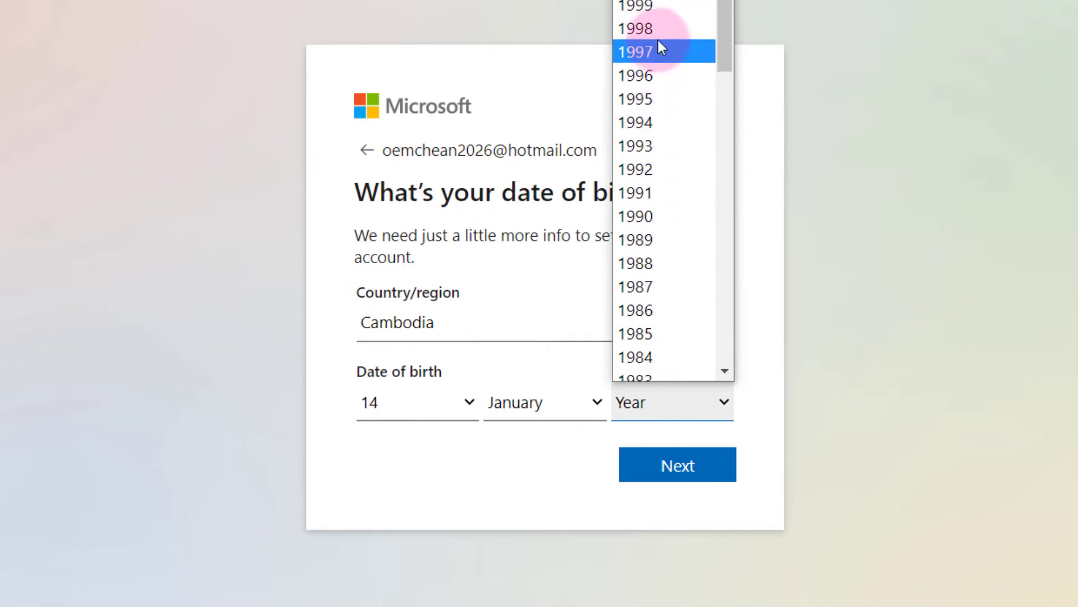
left_click(650, 335)
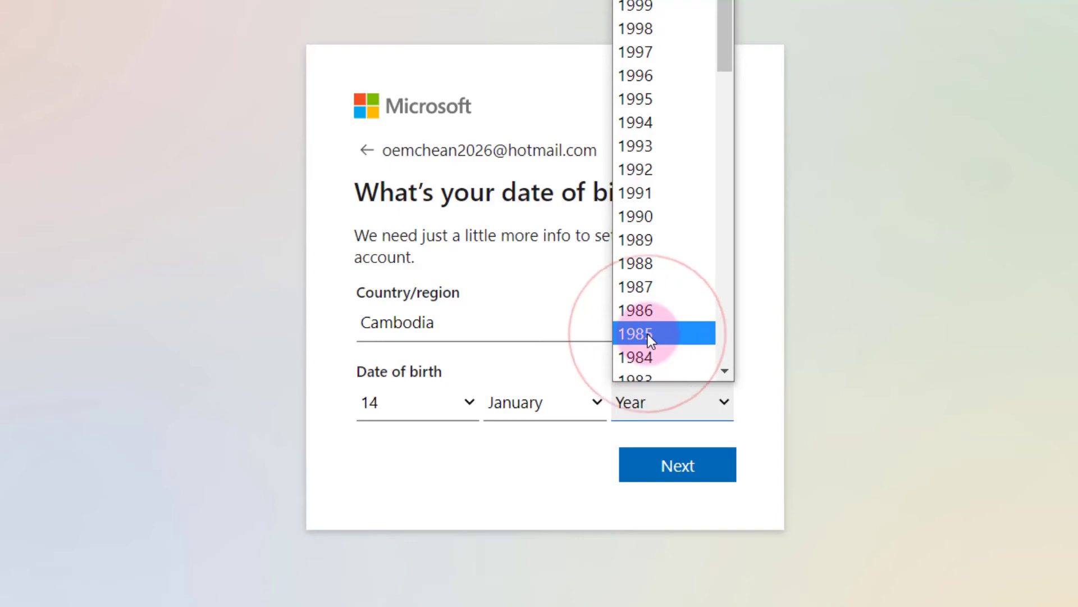
Submit the birth date, start the robot check, and turn the first animal upright.
left_click(669, 475)
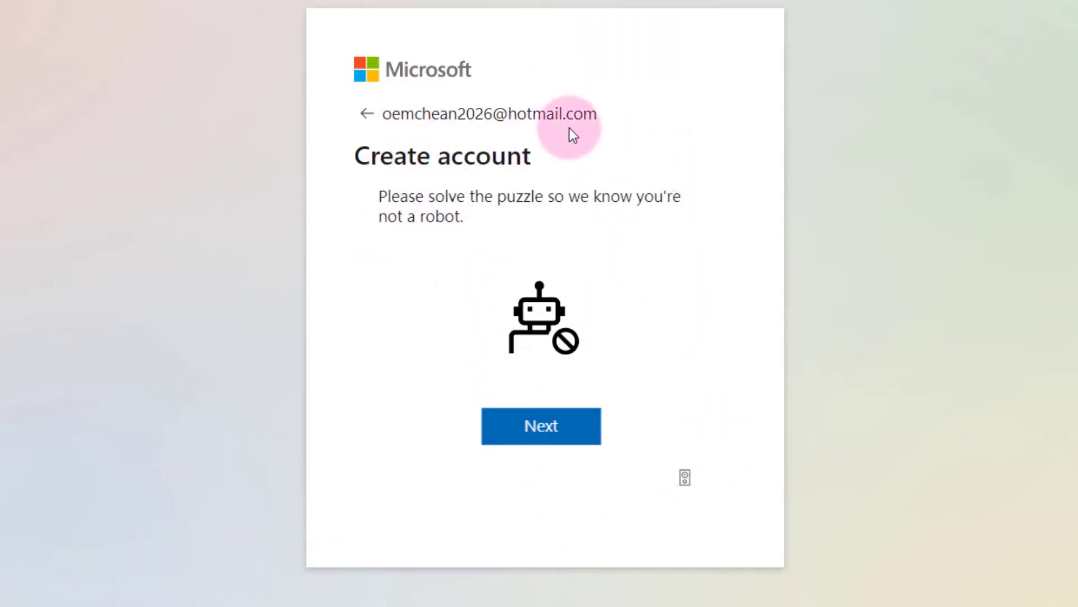
left_click(570, 438)
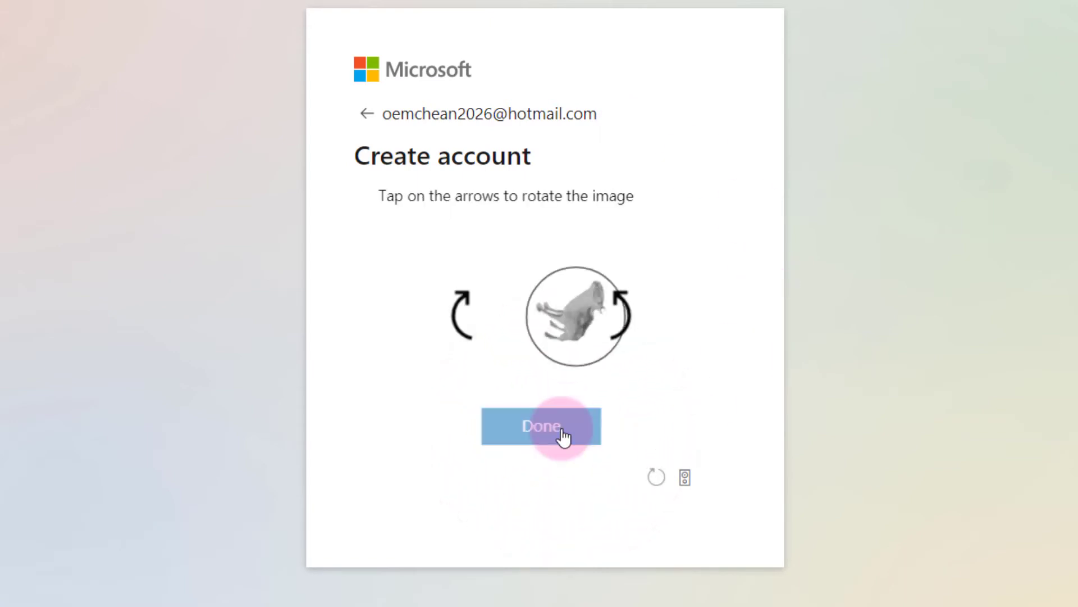
left_click(454, 317)
left_click(454, 317)
left_click(453, 318)
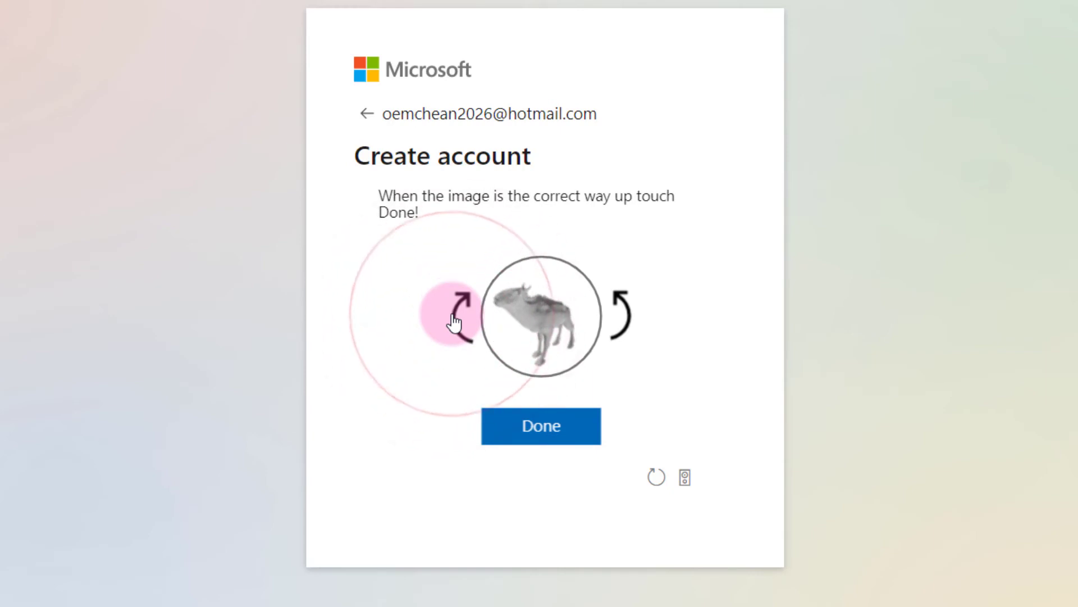
left_click(621, 315)
left_click(522, 336)
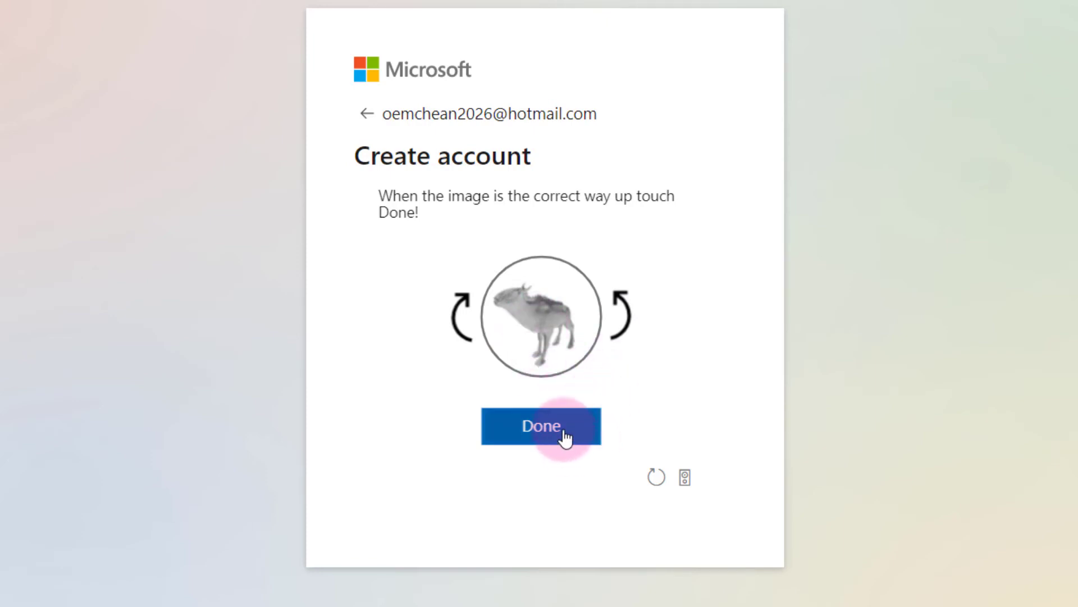
left_click(562, 434)
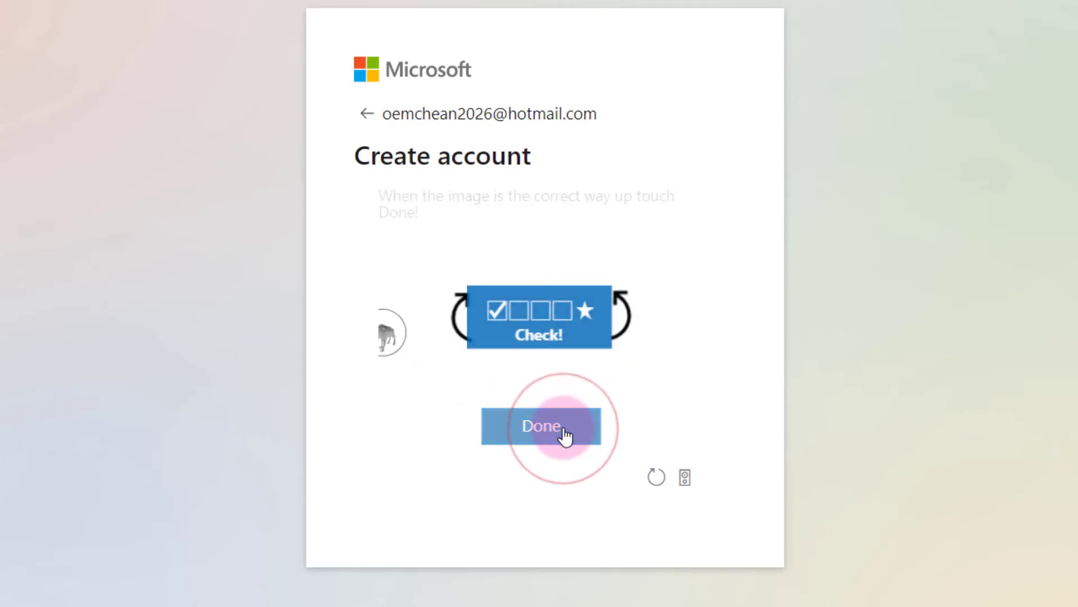
Turn the second, third and fourth animals upright, confirming each to finish the check.
left_click(623, 304)
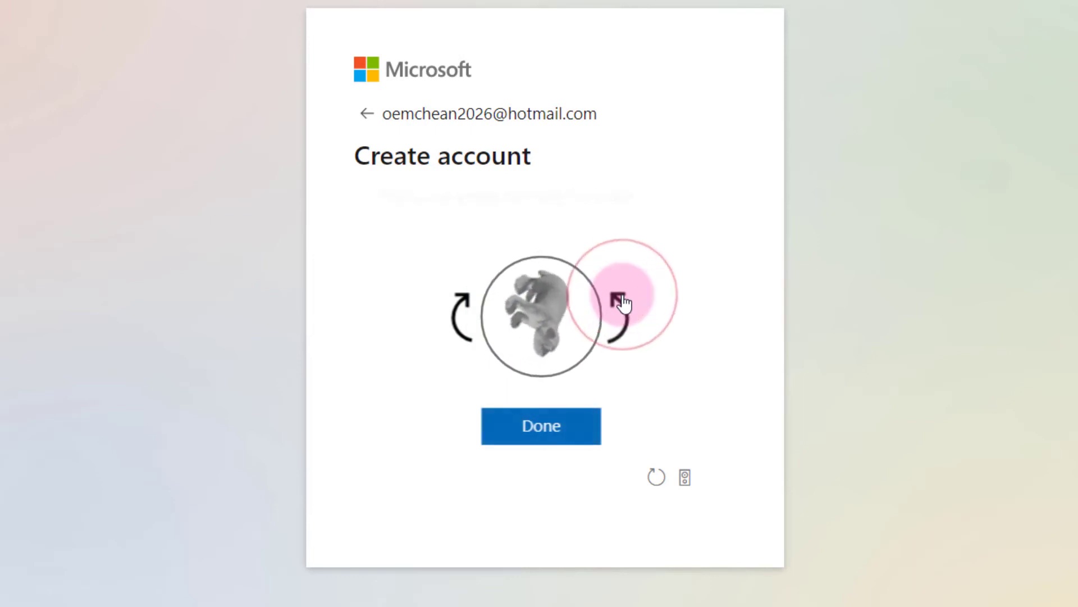
left_click(622, 303)
left_click(579, 427)
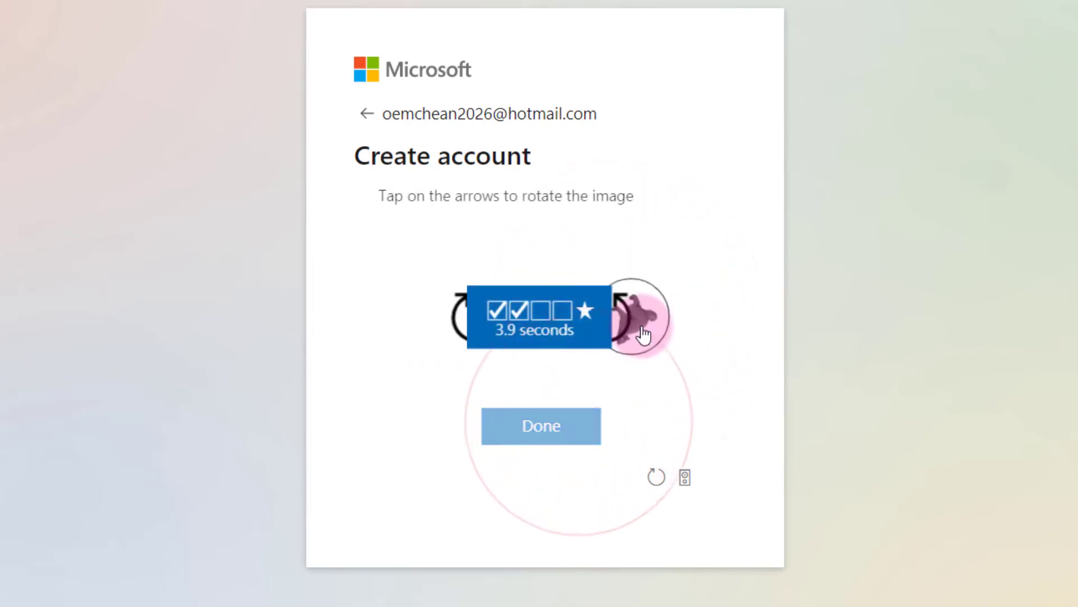
left_click(630, 326)
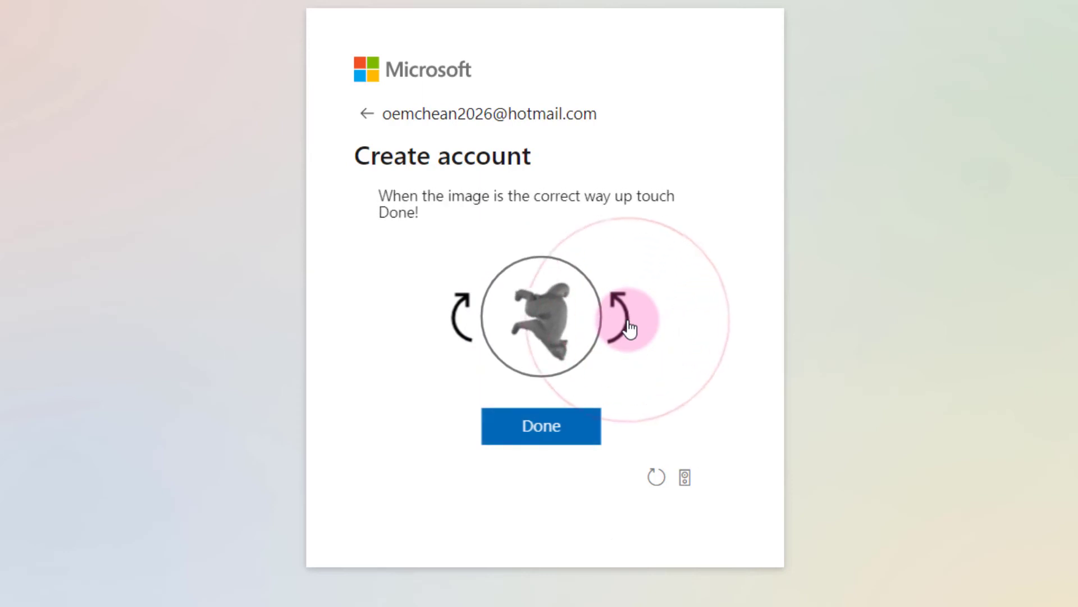
left_click(629, 327)
left_click(630, 326)
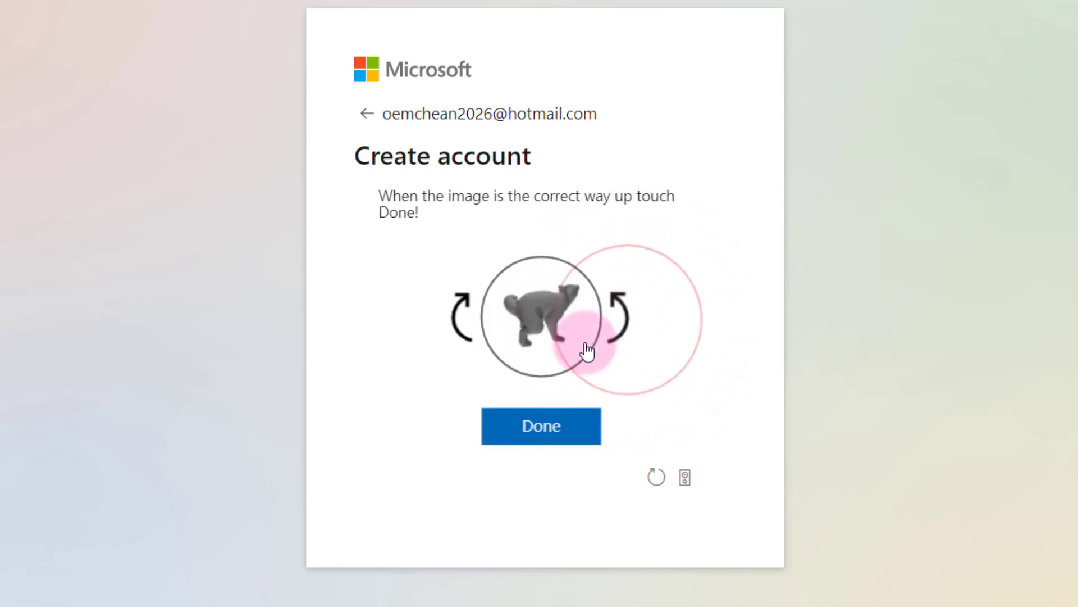
left_click(556, 428)
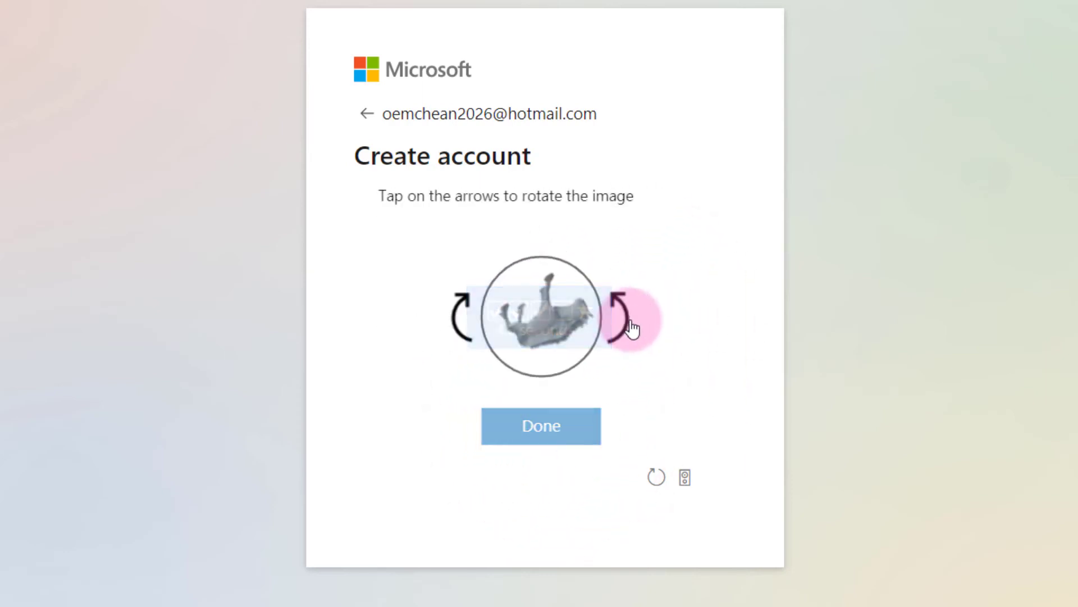
left_click(628, 325)
left_click(627, 324)
left_click(587, 438)
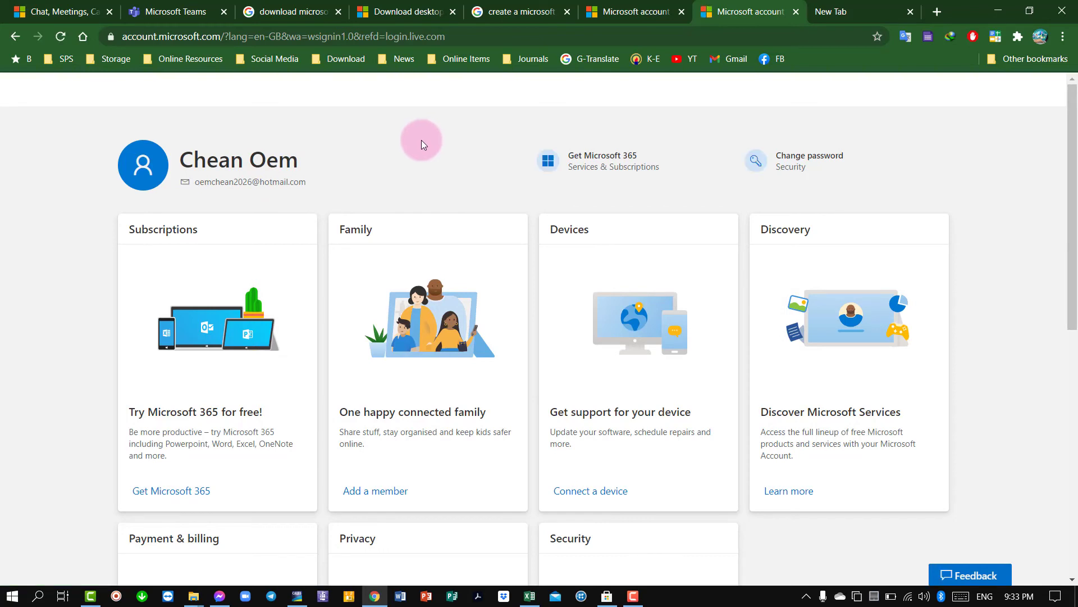
From the account avatar, choose Add a picture to browse the computer for a photo.
left_click(149, 170)
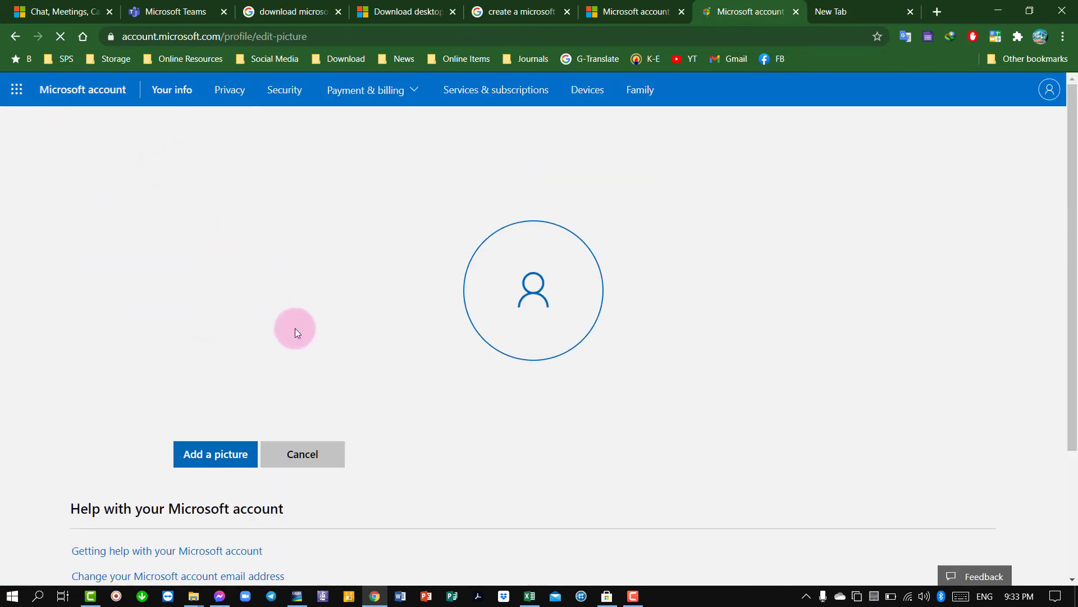
left_click(223, 462)
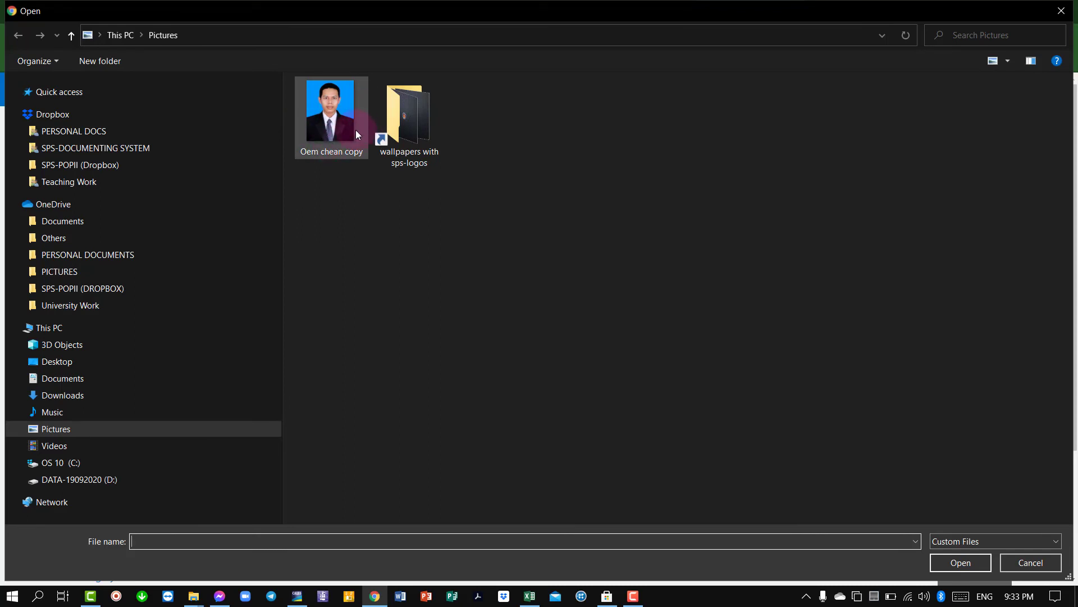
mouse_move(356, 130)
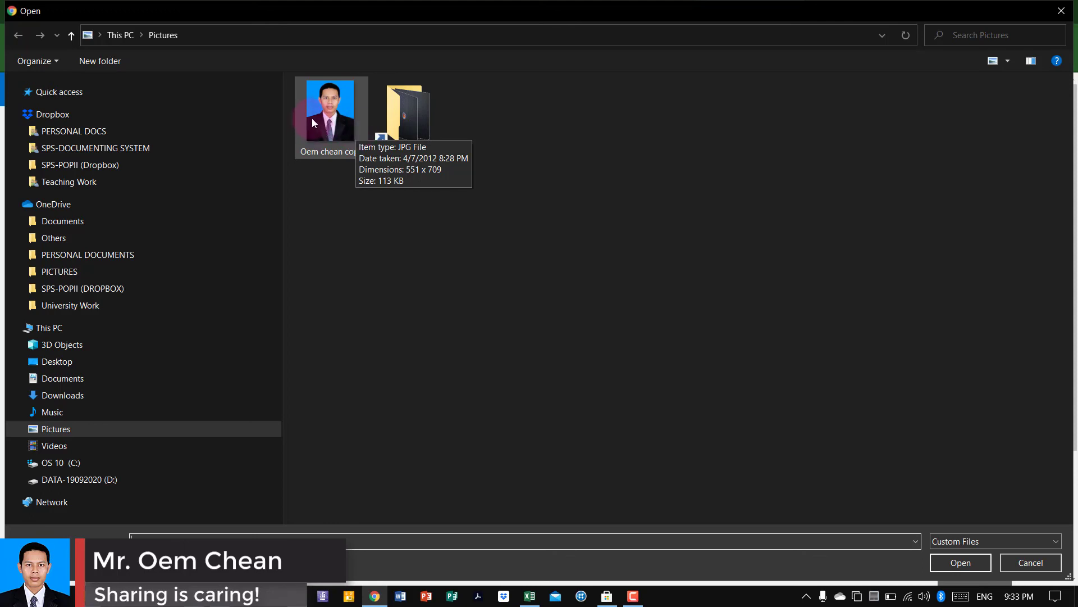
Load the portrait photo and enlarge the crop circle around the face and shoulders.
double_click(341, 137)
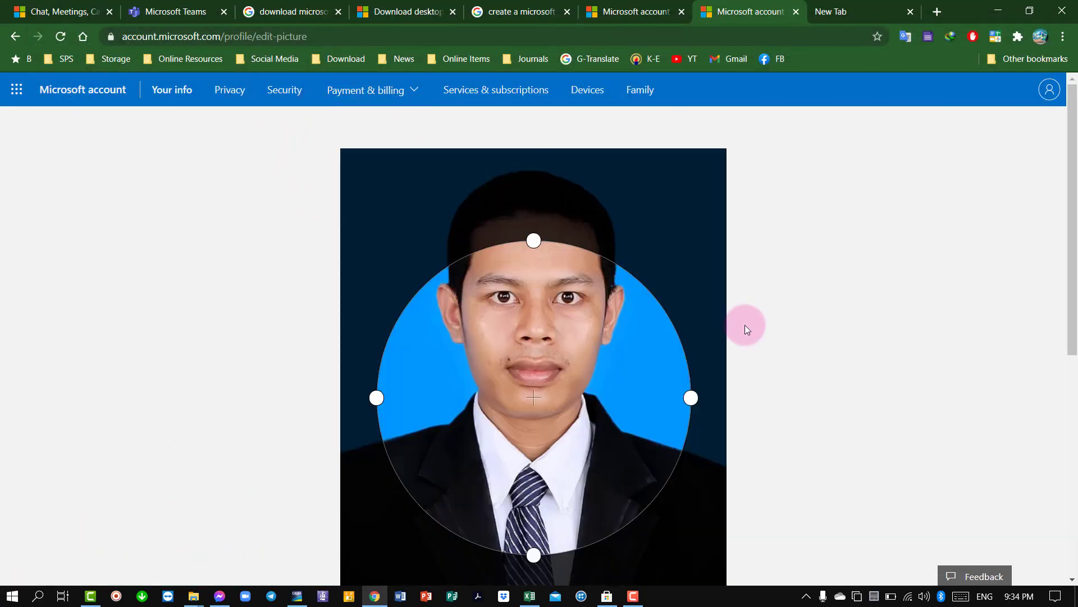
left_click_drag(544, 401, 486, 267)
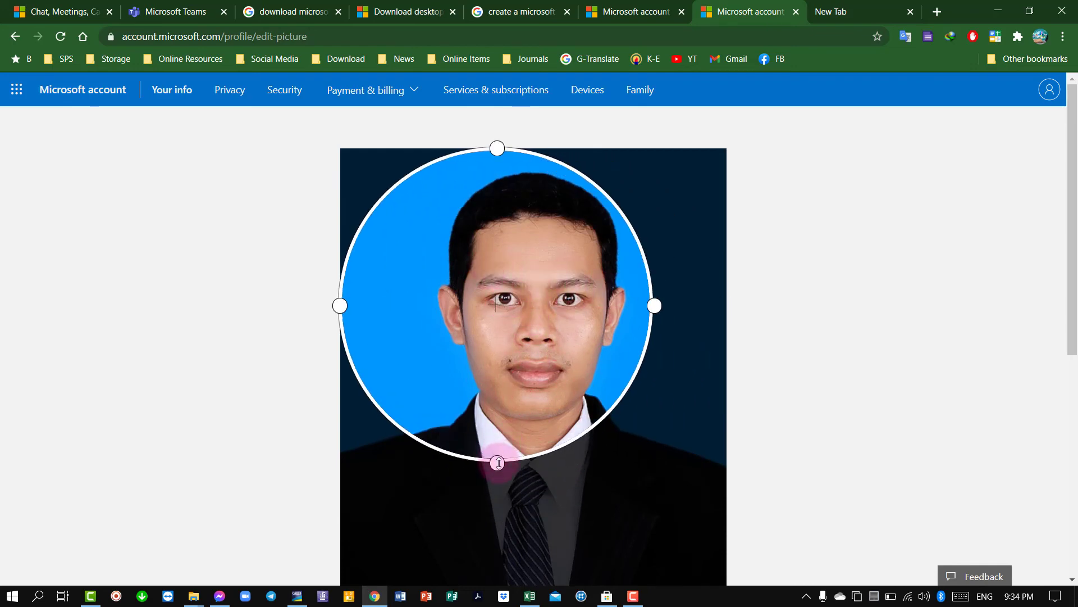
left_click_drag(499, 463, 523, 578)
Save the cropped portrait as the profile picture.
scroll(786, 447, "down", 1)
scroll(786, 446, "down", 3)
left_click(216, 487)
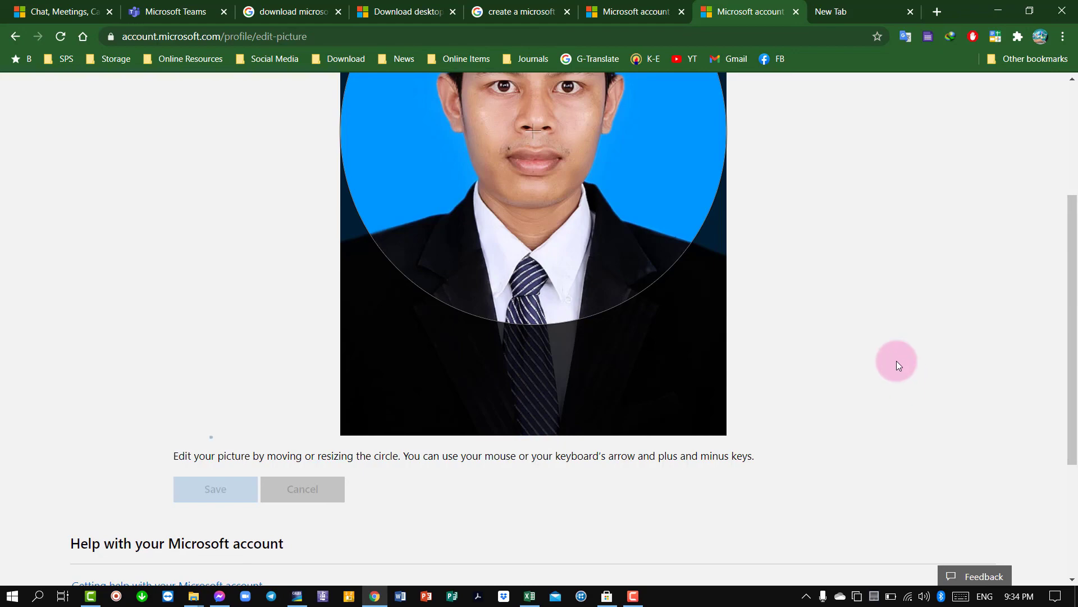
scroll(897, 361, "up", 1)
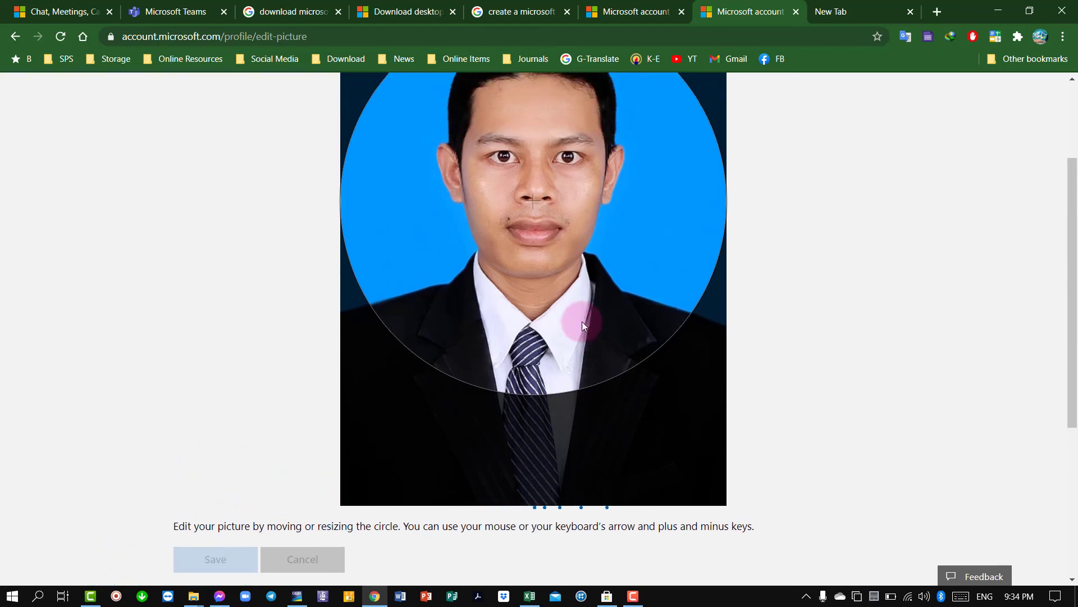
Scroll up the Your info page to see the new round profile picture beside the name.
scroll(572, 317, "up", 2)
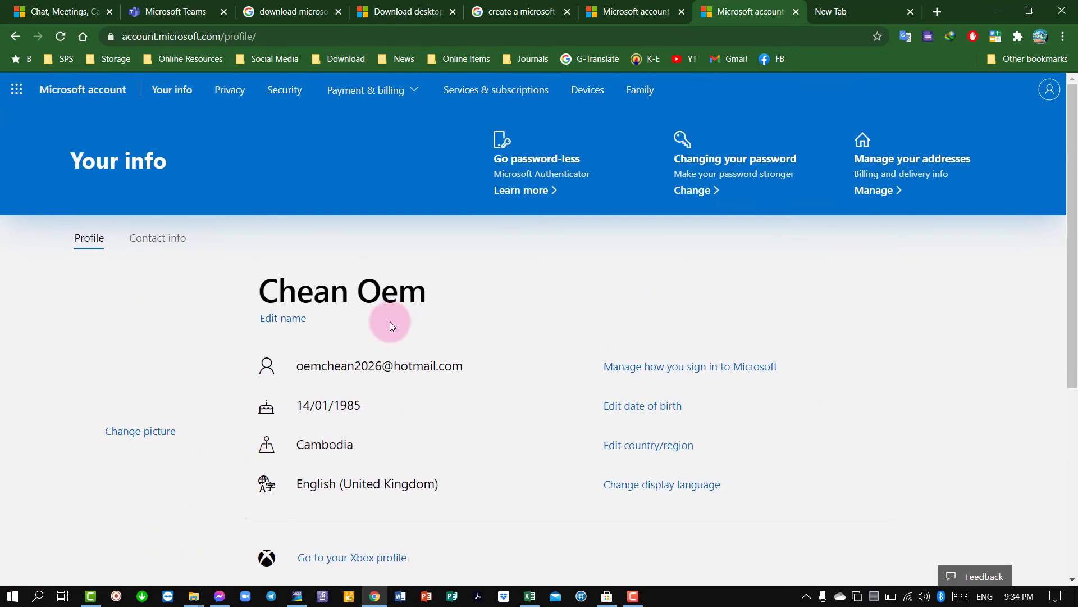